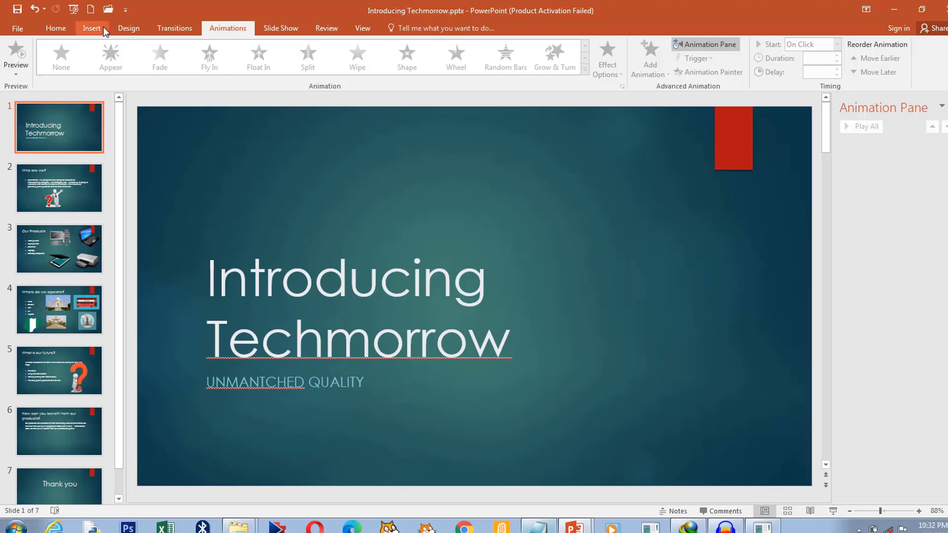
Step: Draw a rectangle about 1.85" wide and 1.14" high above and to the right of the title on slide 1
click(97, 28)
click(208, 75)
click(239, 102)
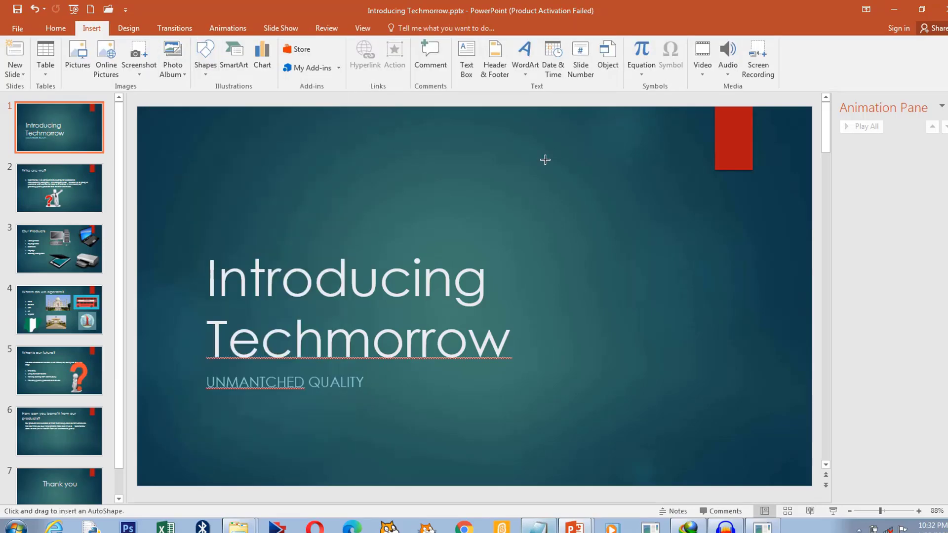
drag(621, 219, 634, 211)
mouse_move(599, 183)
mouse_down()
mouse_move(592, 201)
mouse_move(579, 205)
mouse_move(600, 216)
mouse_up()
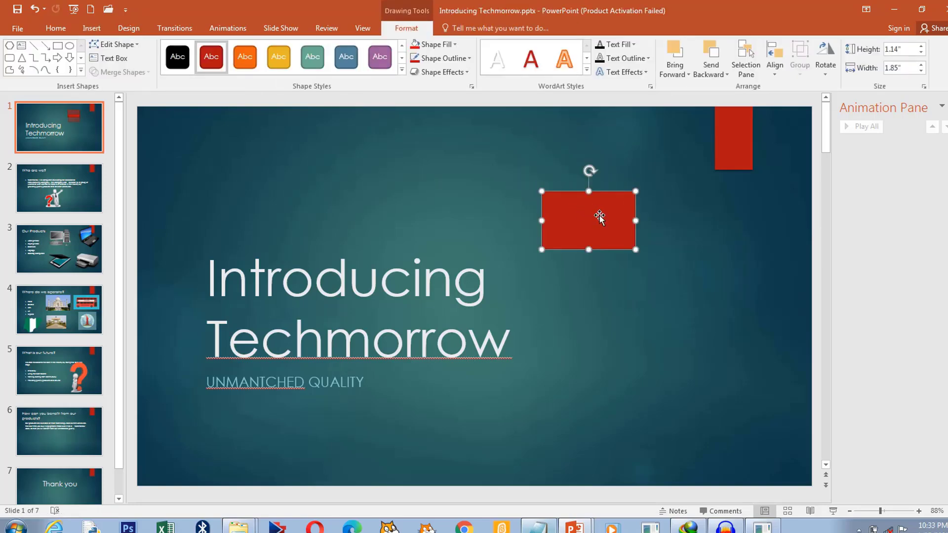
click(677, 277)
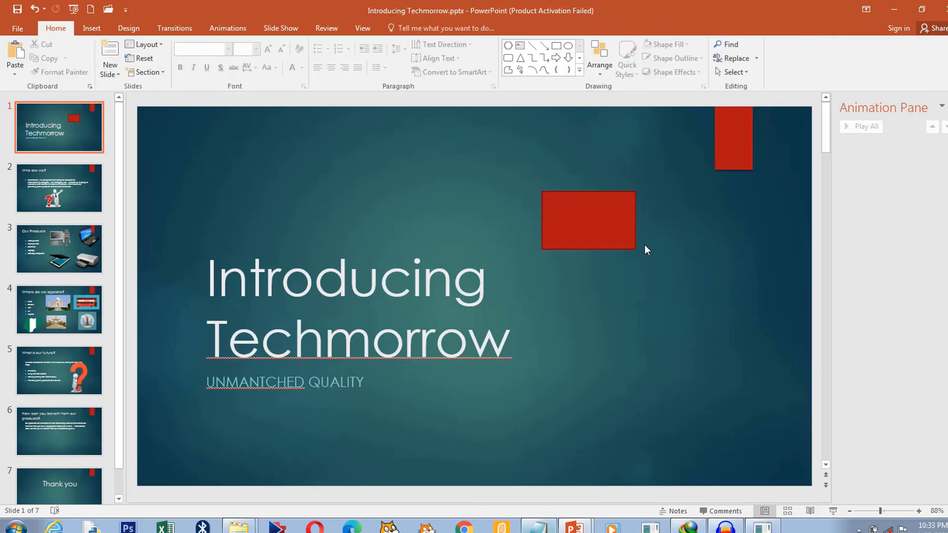
Step: Review the animation effects available for the new red rectangle and apply the Fly In entrance effect to it
click(597, 221)
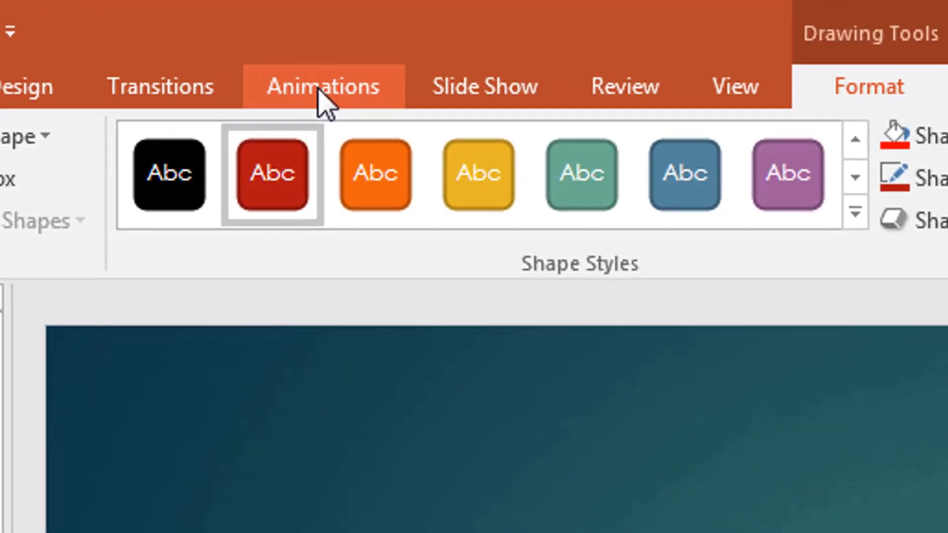
click(404, 112)
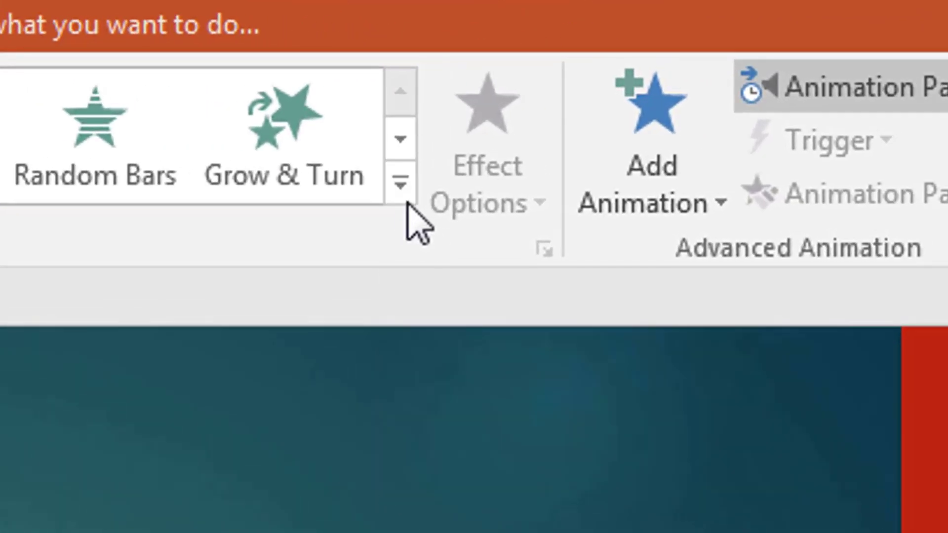
click(401, 192)
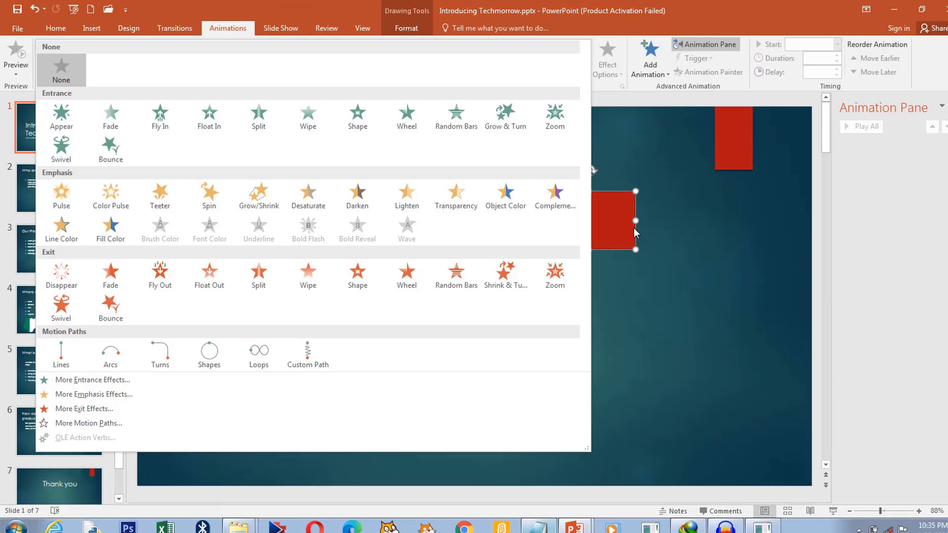
click(684, 249)
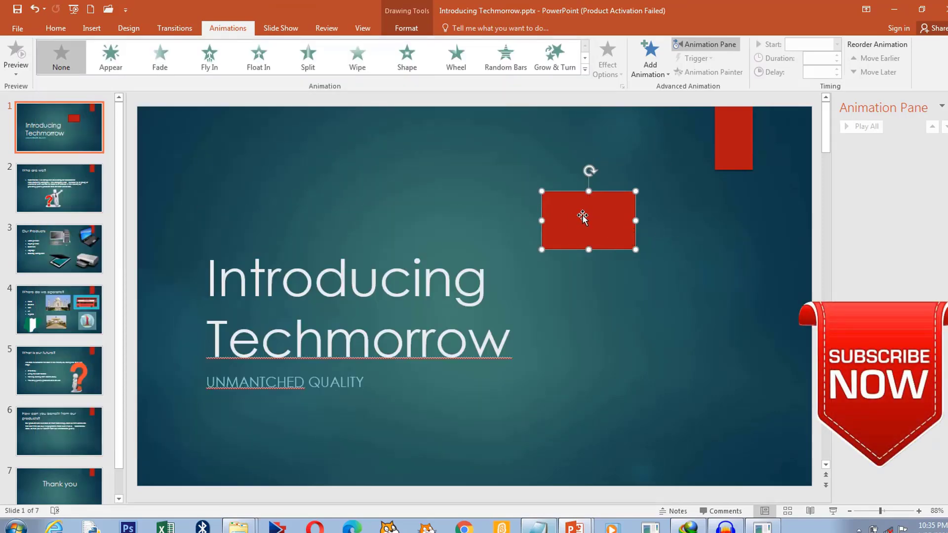
click(650, 199)
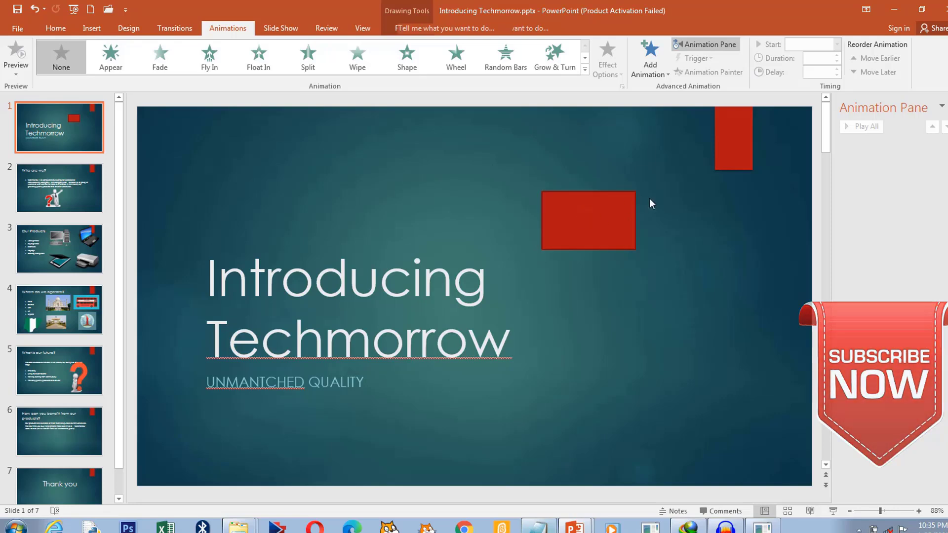
click(593, 219)
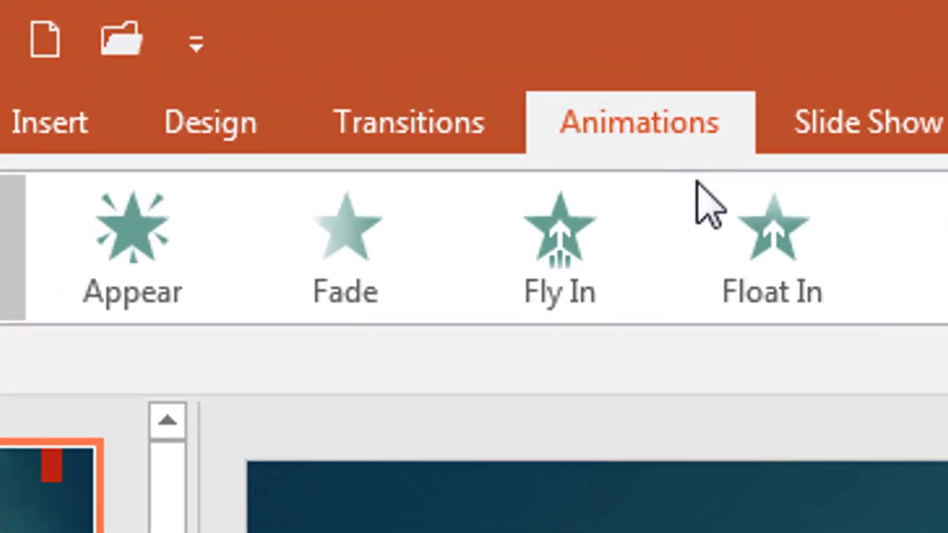
click(629, 300)
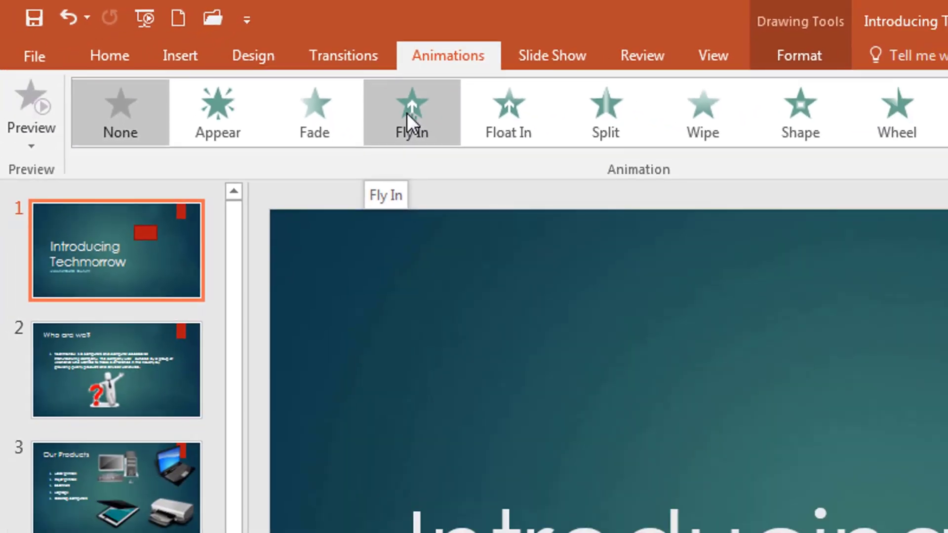
click(407, 114)
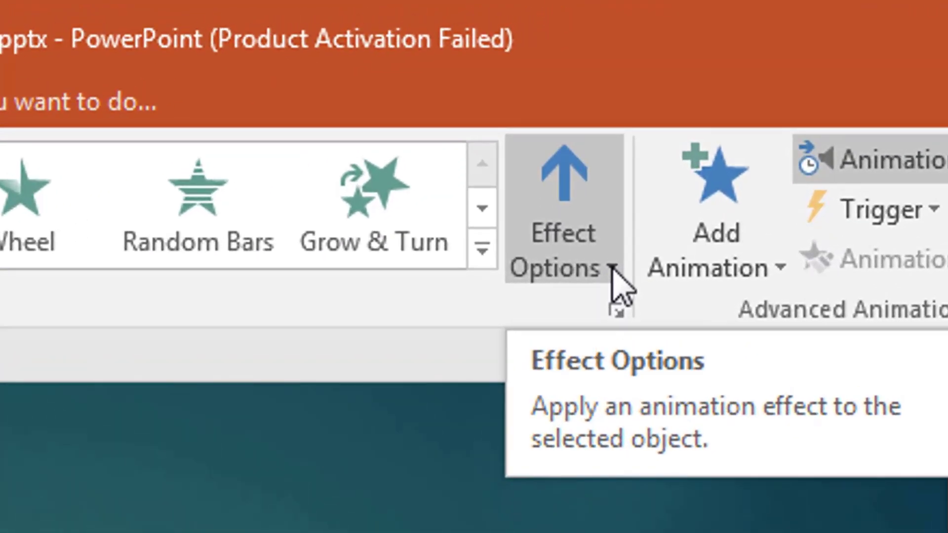
Step: Set the rectangle's Fly In direction to From Bottom-Left and preview the animation
click(614, 271)
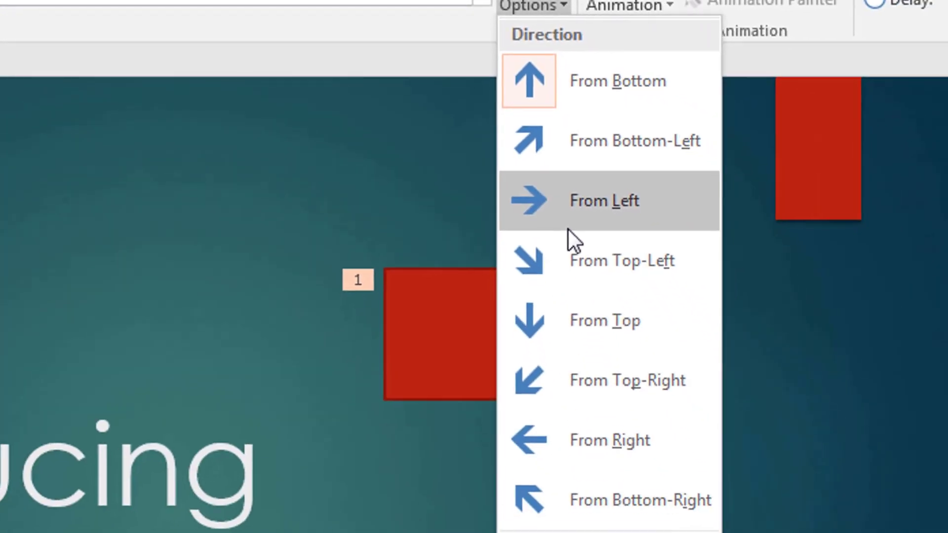
click(579, 147)
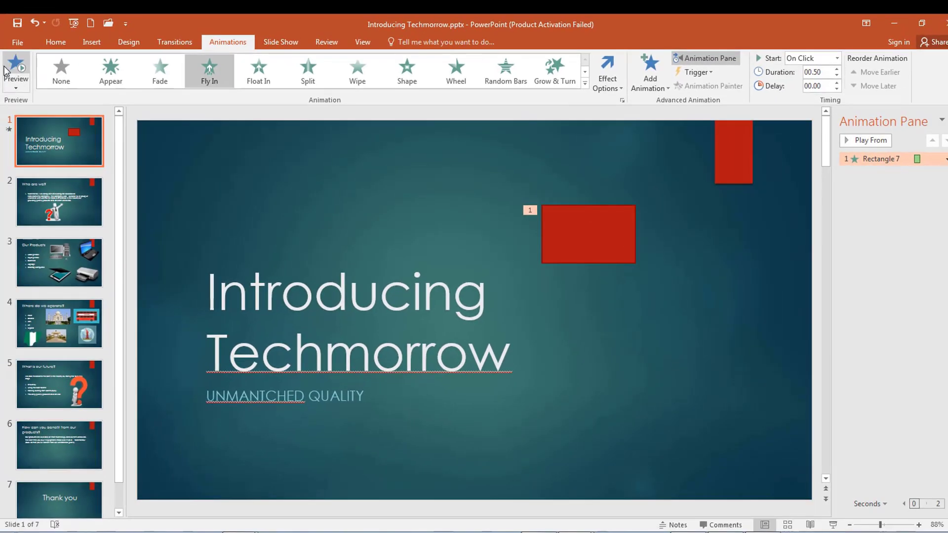
click(17, 71)
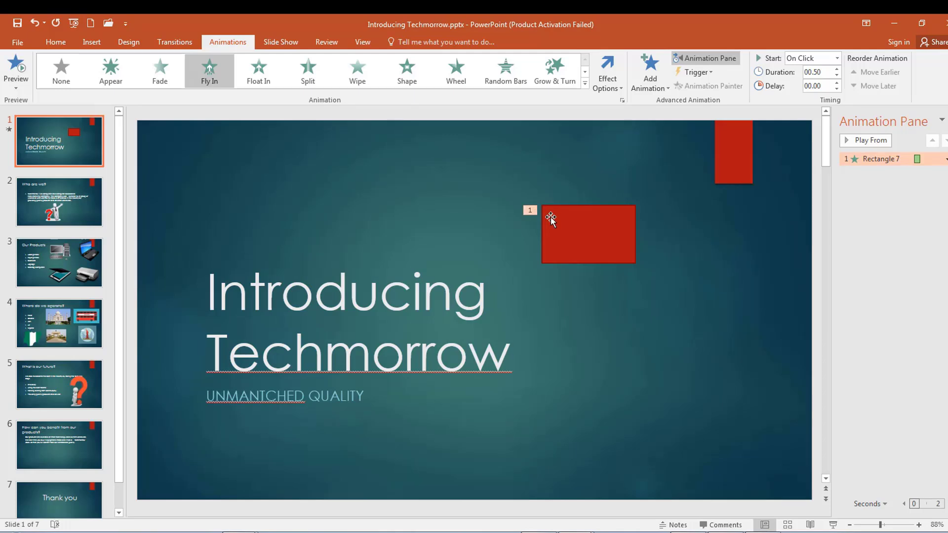
Step: Remove the rectangle's animation, reapply Fly In and set its direction to From Left
key(Delete)
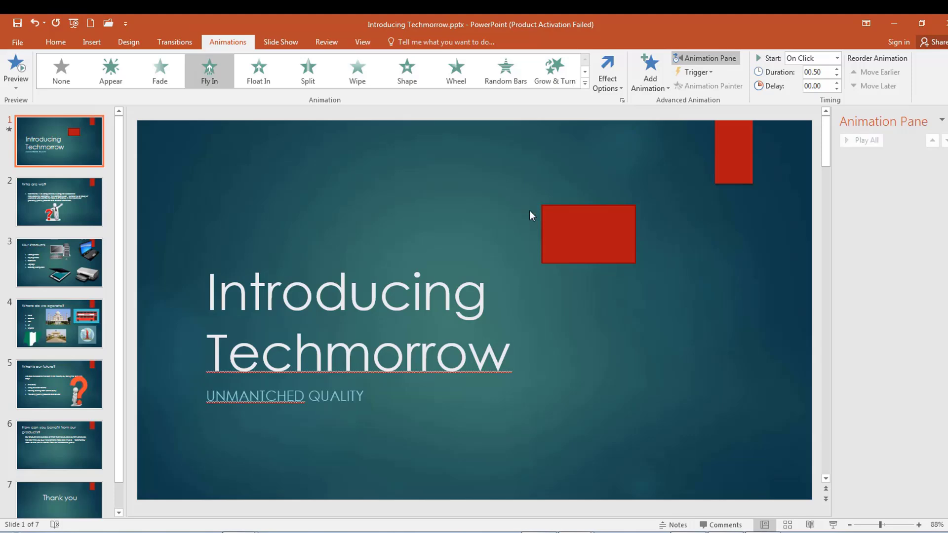
click(501, 153)
click(613, 249)
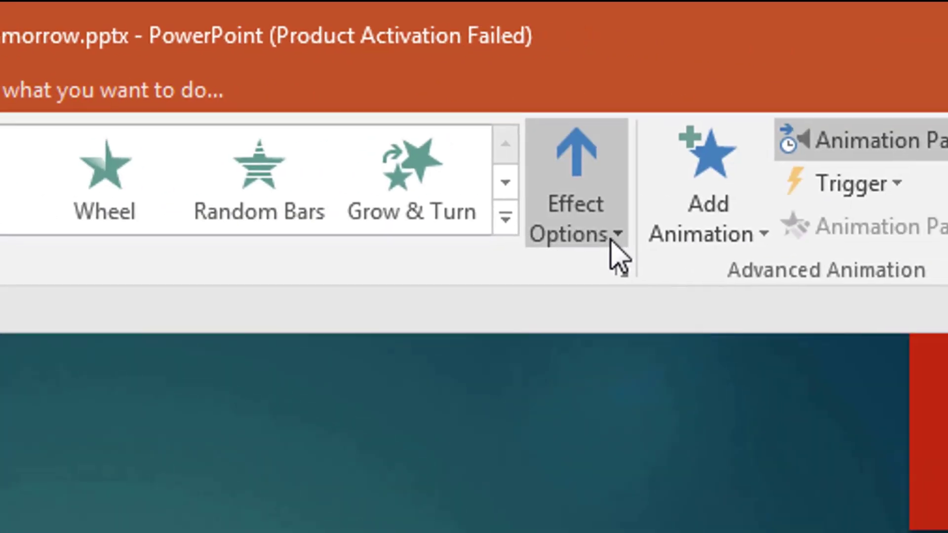
click(572, 220)
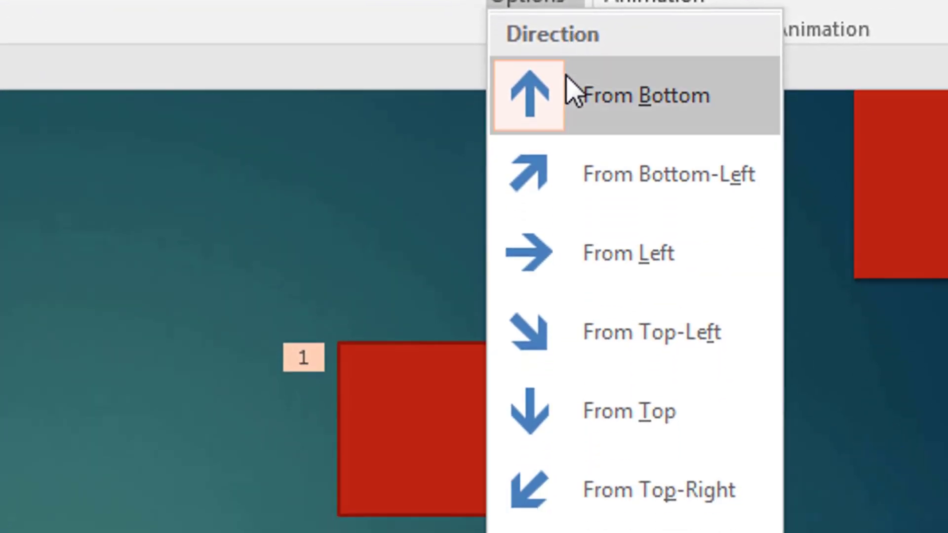
click(630, 250)
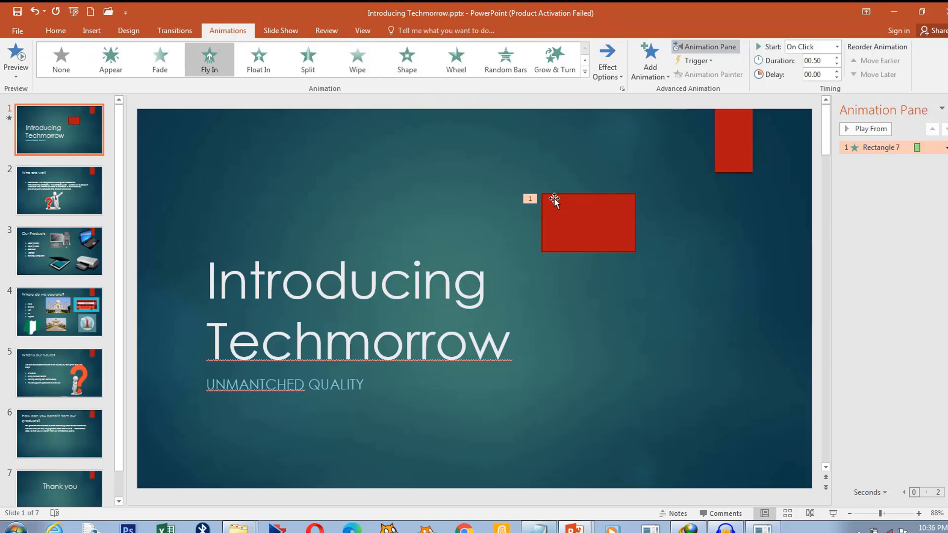
Step: Add a Spin emphasis animation to the rectangle in addition to its Fly In entrance, and preview the sequence
click(586, 74)
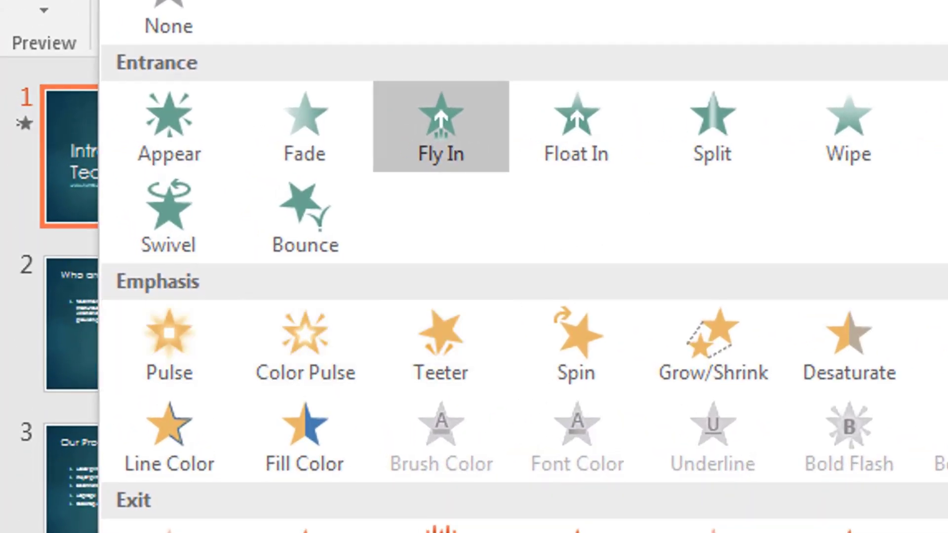
key(Escape)
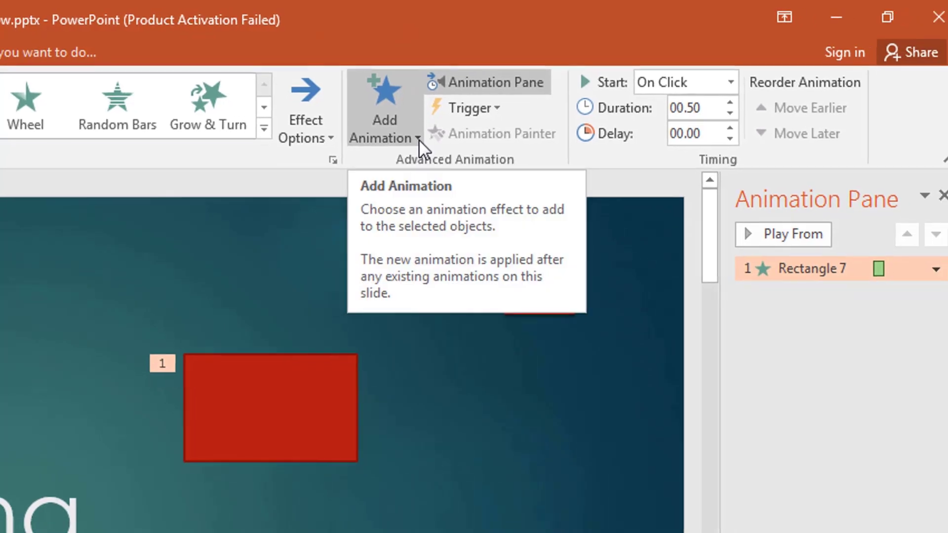
click(418, 138)
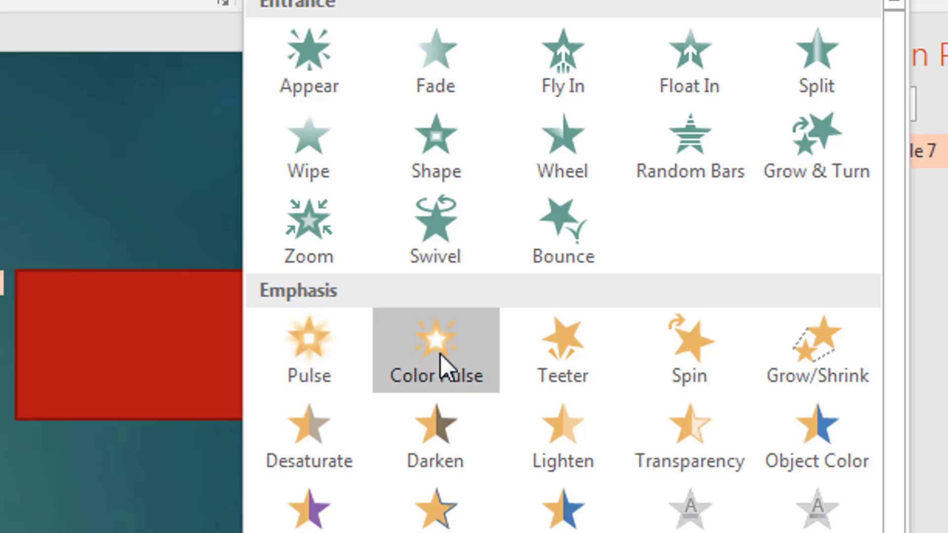
click(679, 354)
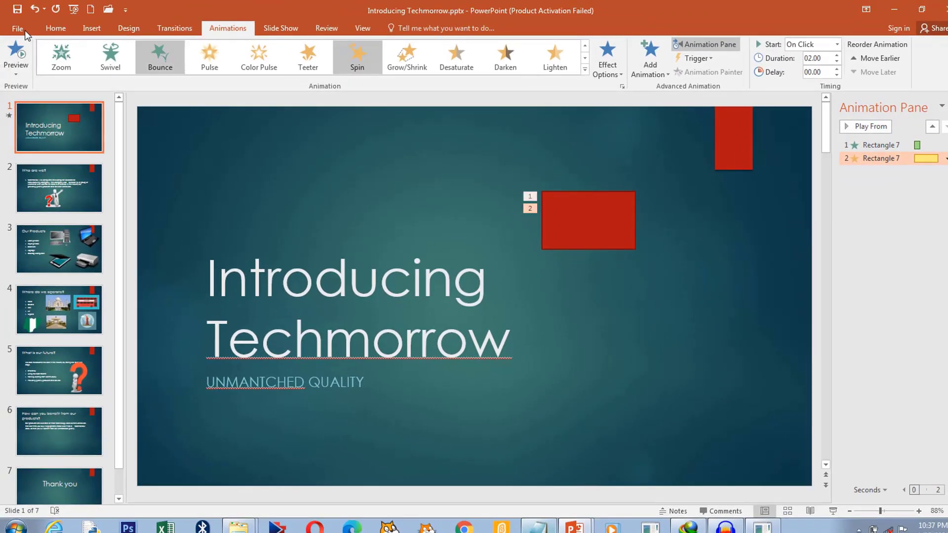
click(15, 55)
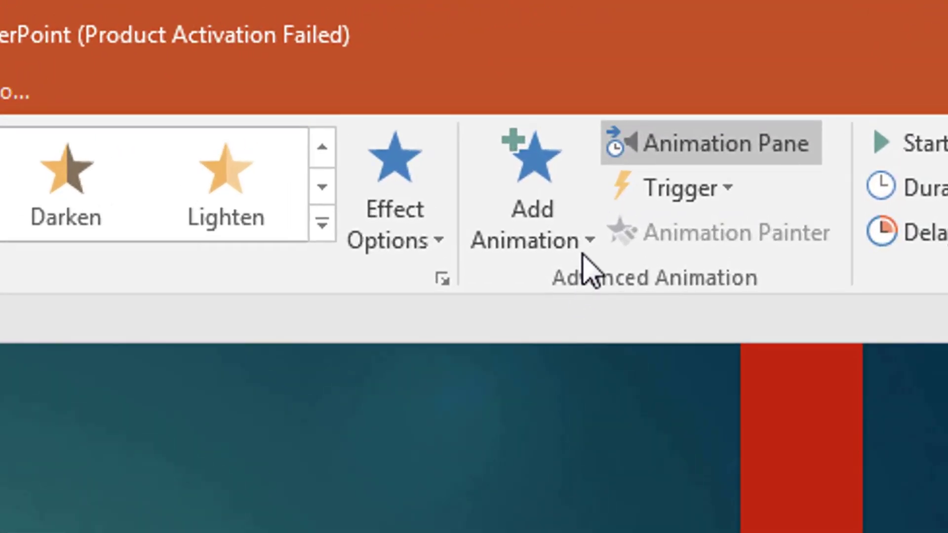
Step: Add a Fade exit animation to the rectangle as its third effect and preview the whole sequence
click(587, 245)
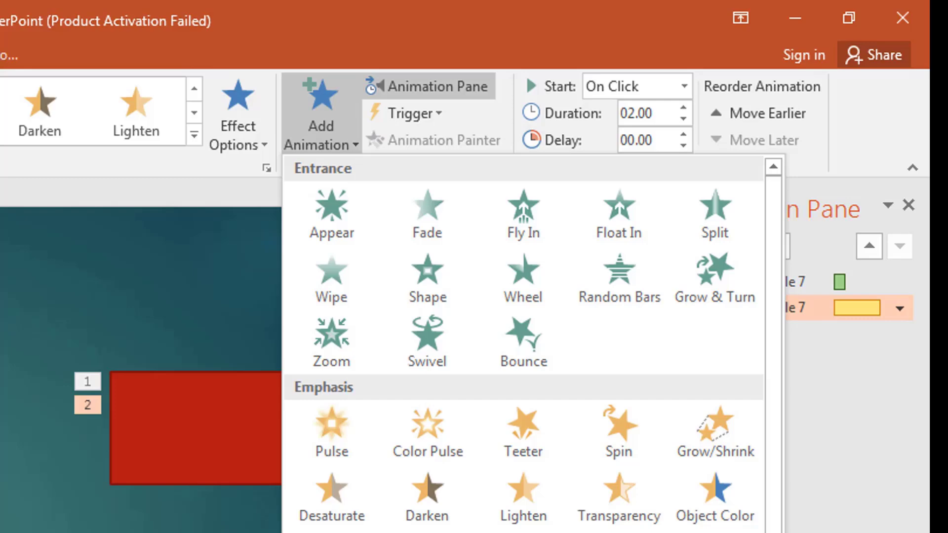
click(332, 429)
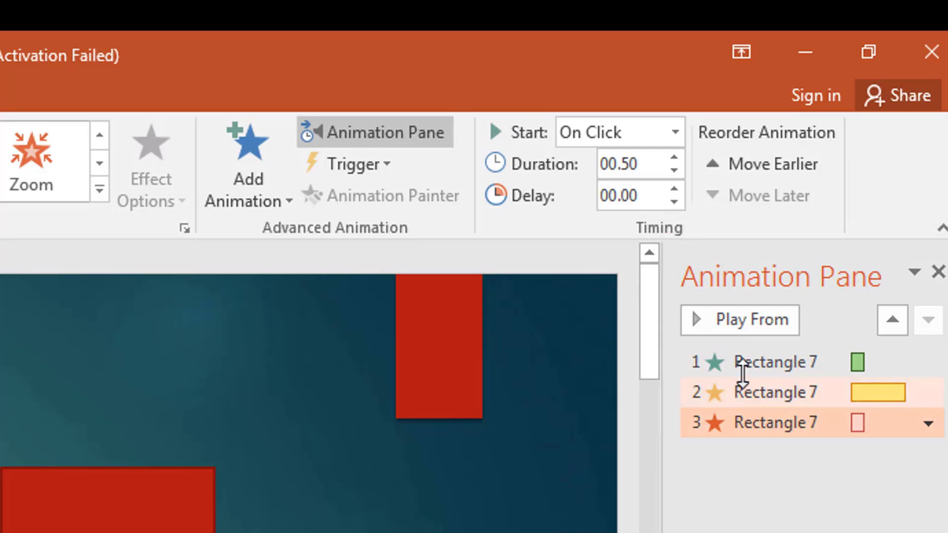
click(414, 132)
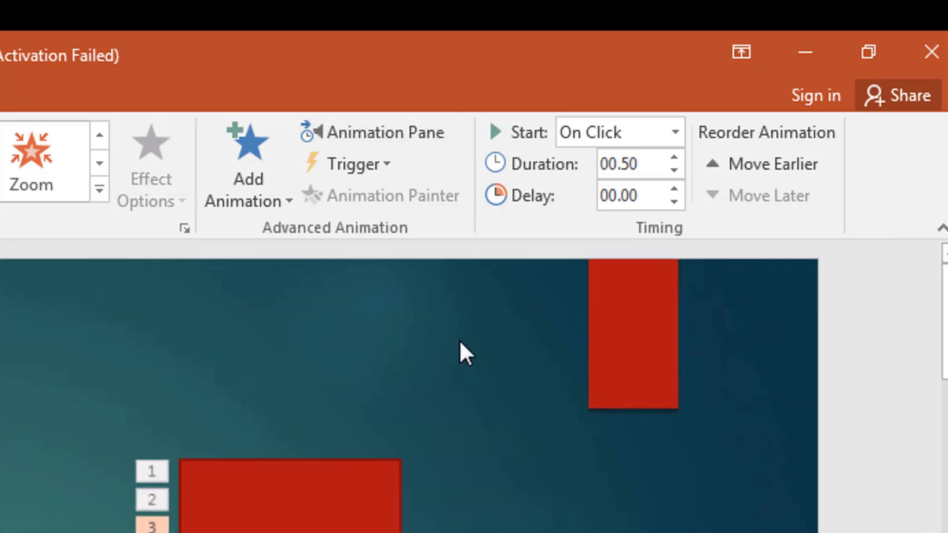
click(363, 134)
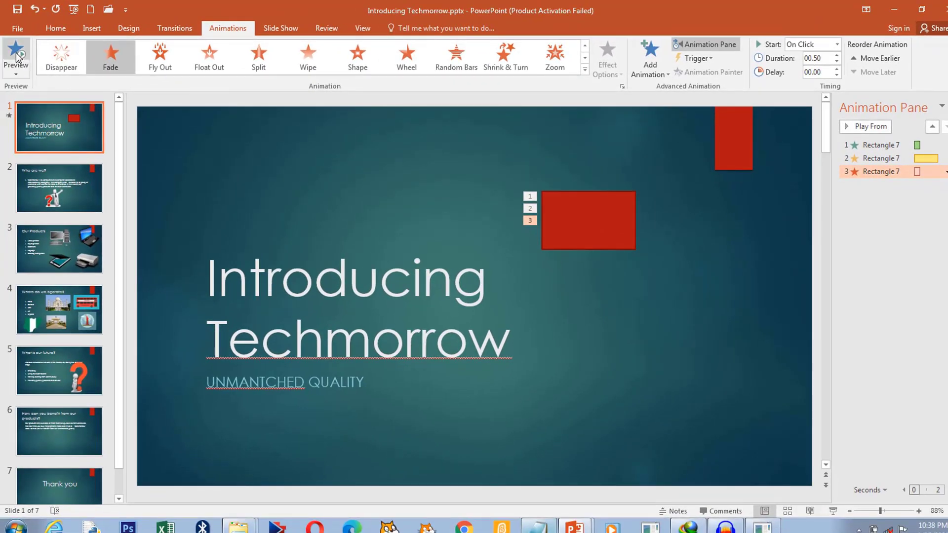
click(16, 54)
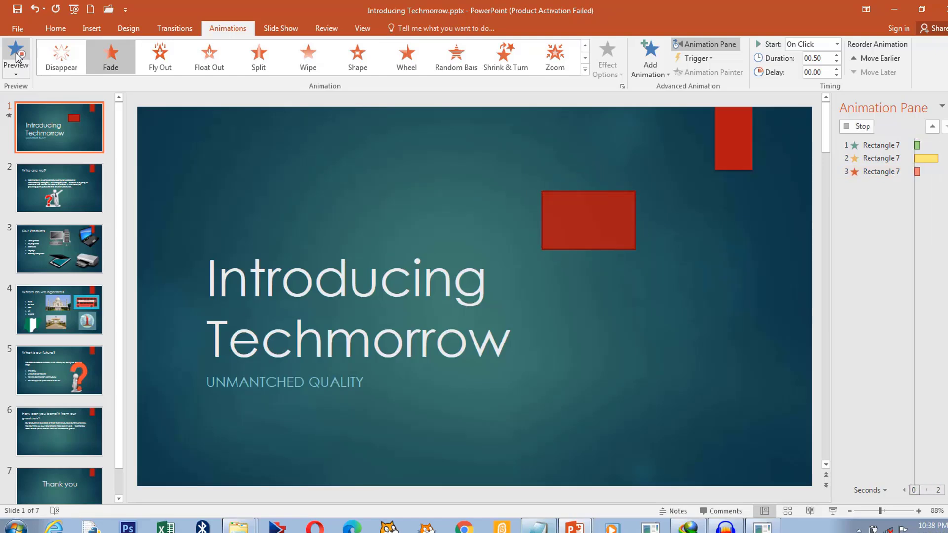
click(15, 52)
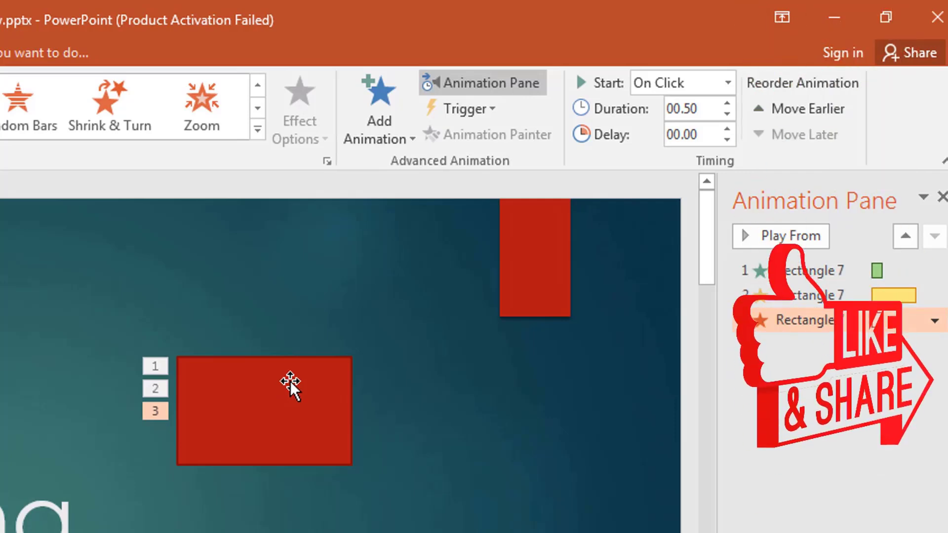
Step: Set the duration of the rectangle's first animation, Fly In, to 02.50 seconds and preview the change
click(156, 366)
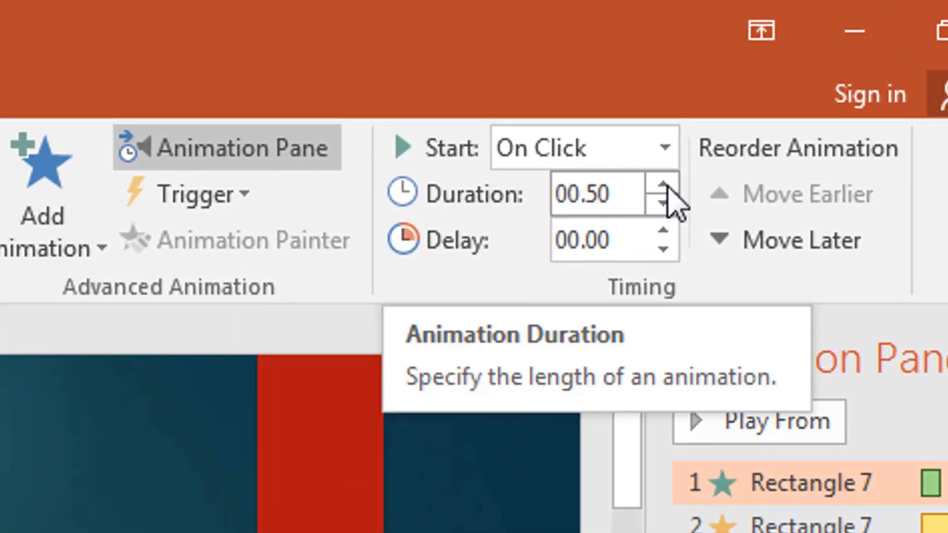
click(663, 186)
click(664, 186)
click(662, 185)
click(660, 185)
click(662, 186)
click(662, 185)
click(662, 185)
click(663, 186)
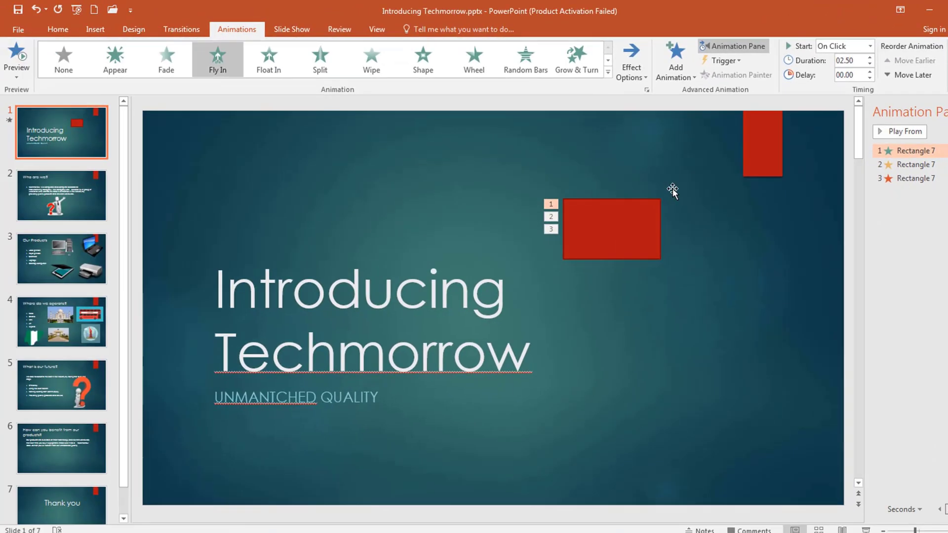
click(9, 59)
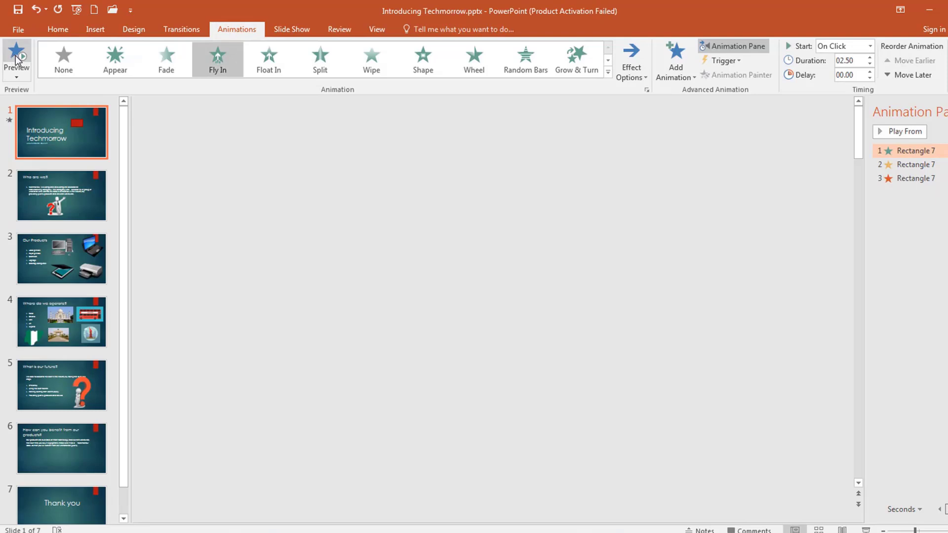
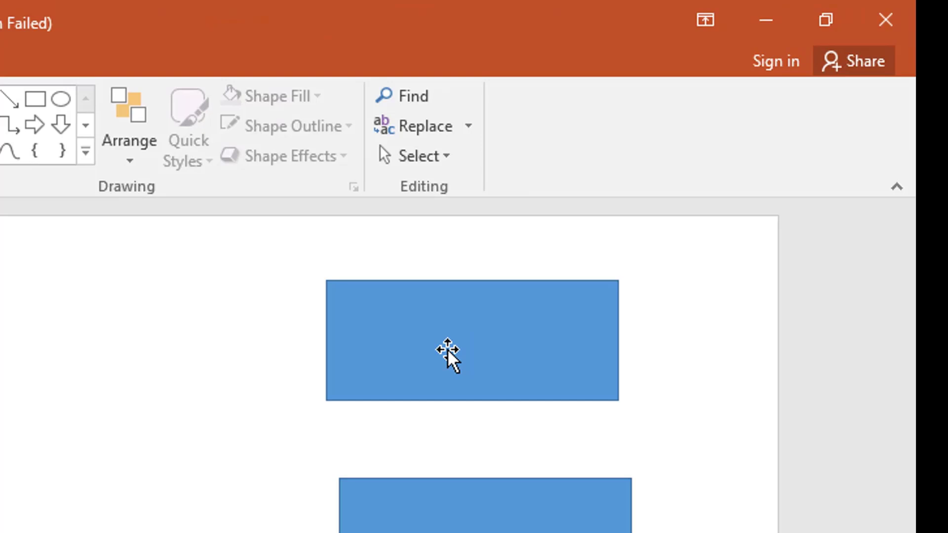
Step: Apply an entrance animation to the upper blue rectangle in the trigger presentation
double_click(448, 351)
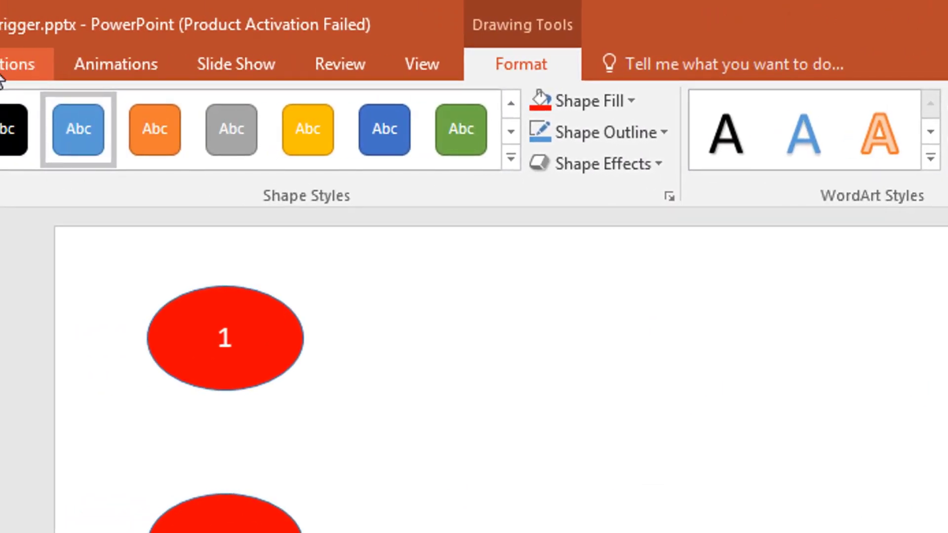
click(67, 65)
click(103, 130)
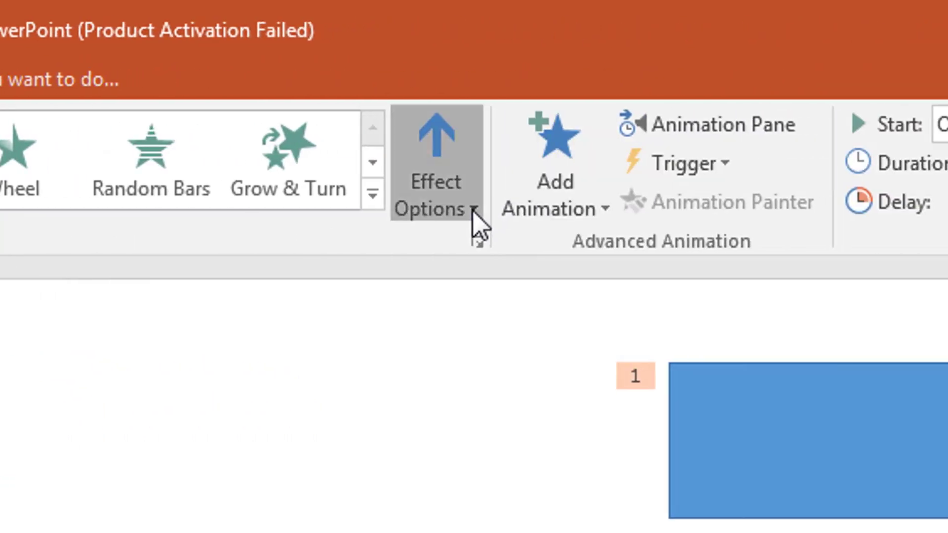
Step: Set the top rectangle's entrance direction to From Left and trigger the animation on click of Oval 38
click(519, 207)
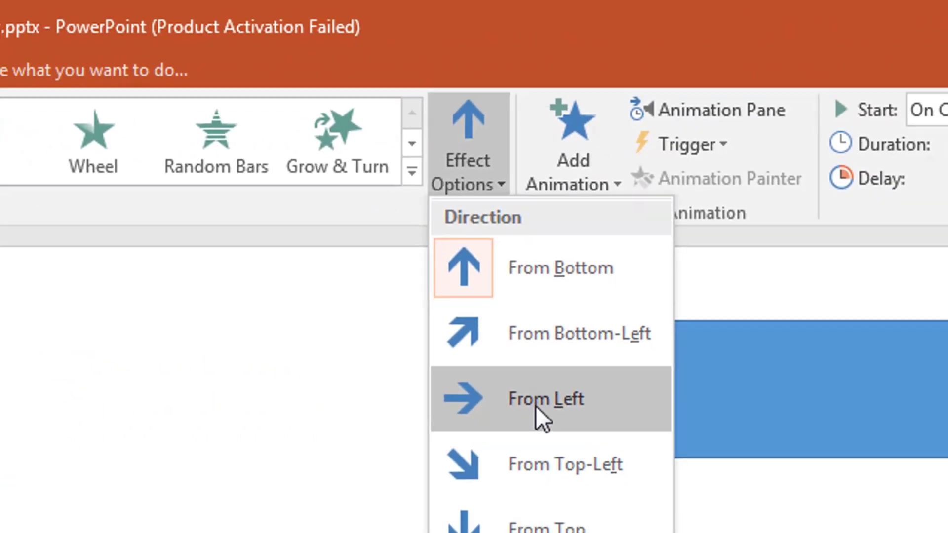
click(535, 400)
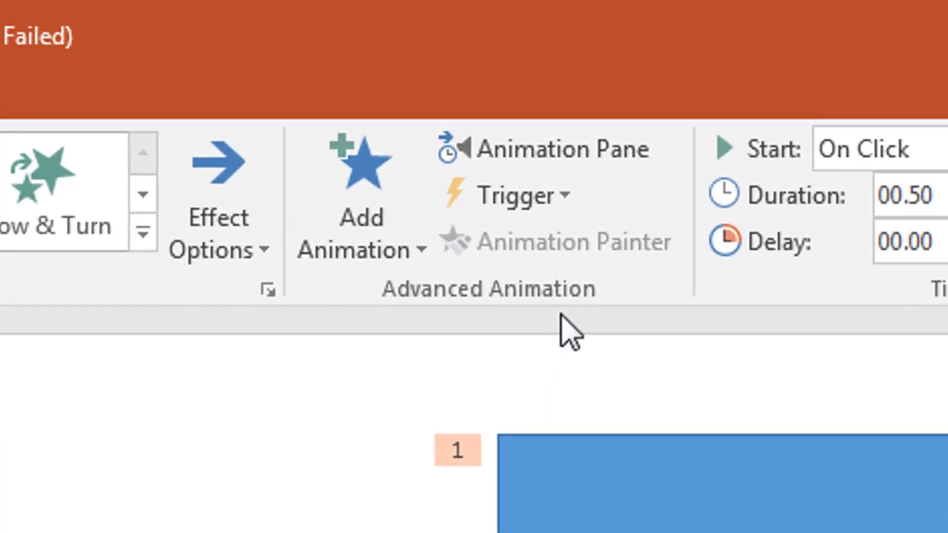
click(564, 197)
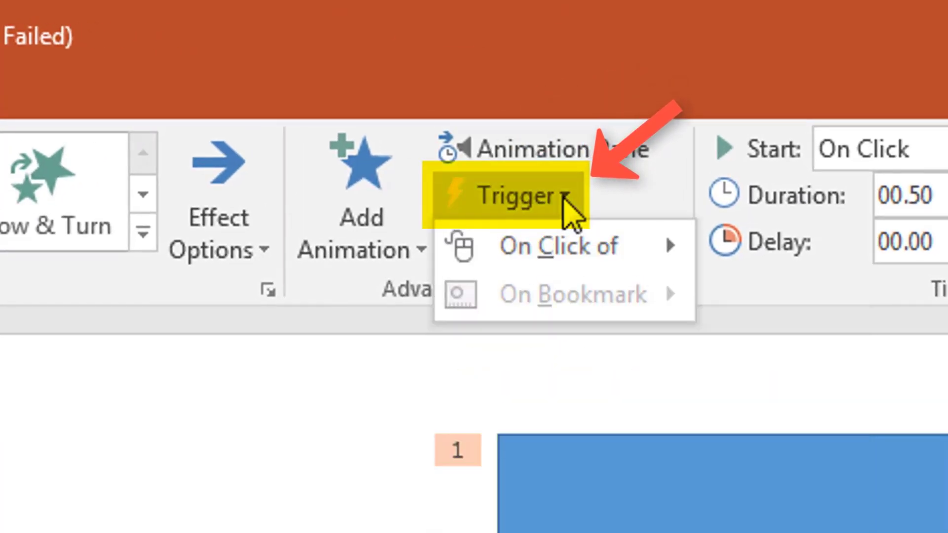
mouse_move(583, 245)
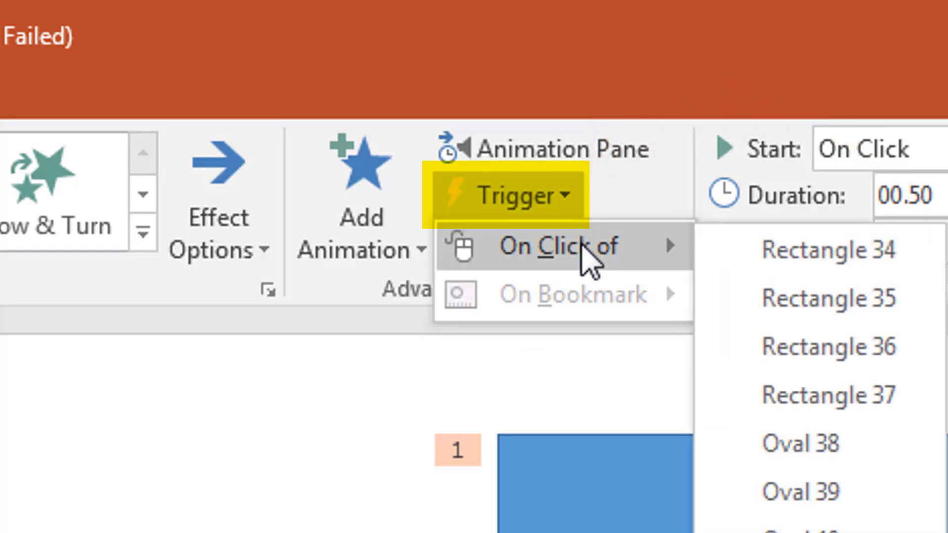
click(834, 451)
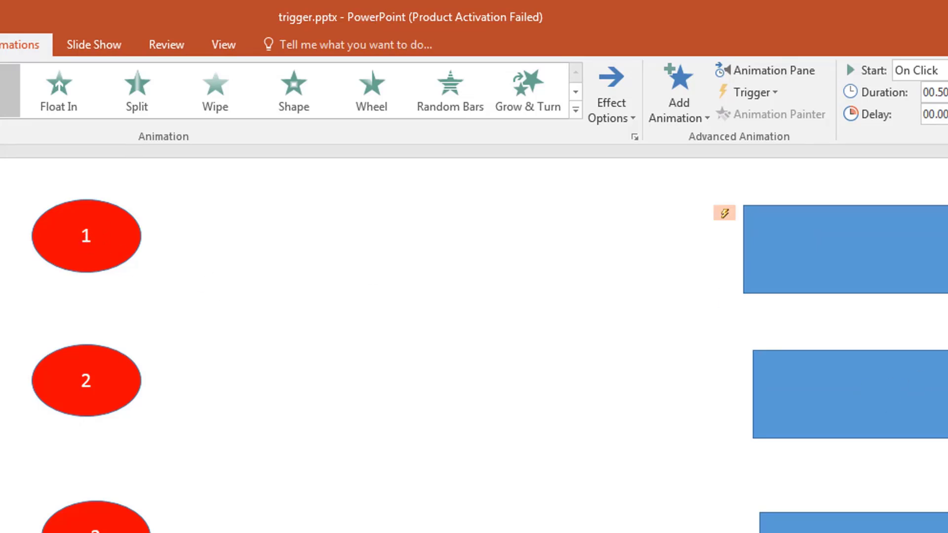
Step: Apply a Fly In entrance to the second rectangle and set its direction to From Top-Right
click(941, 368)
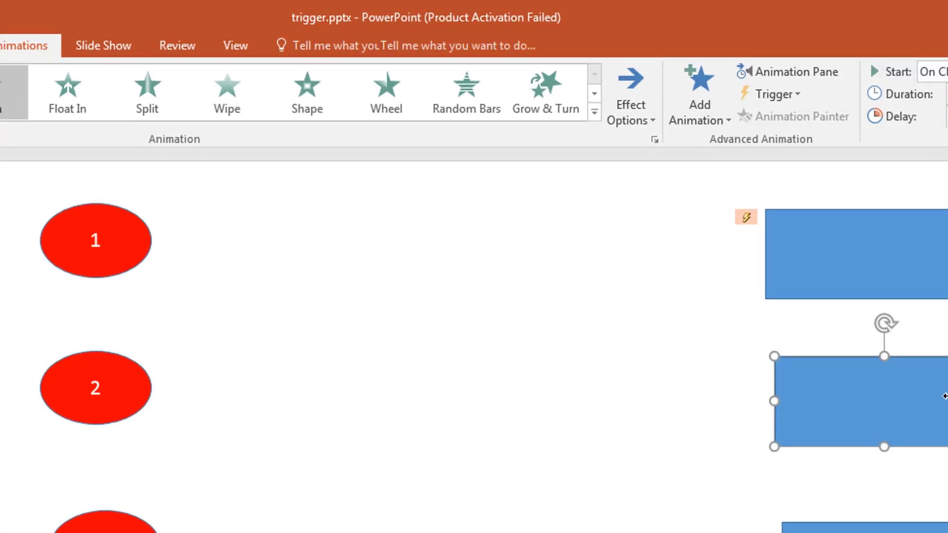
click(844, 399)
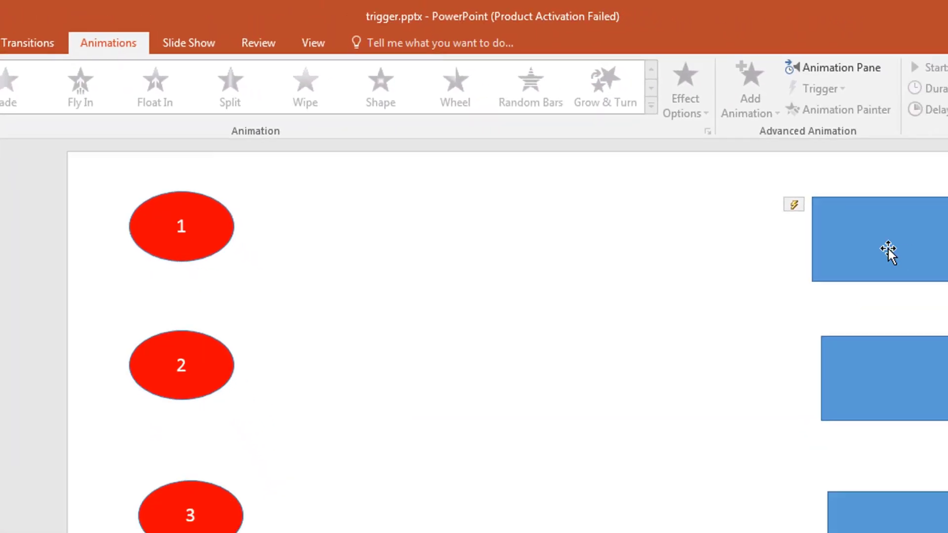
click(889, 250)
click(821, 334)
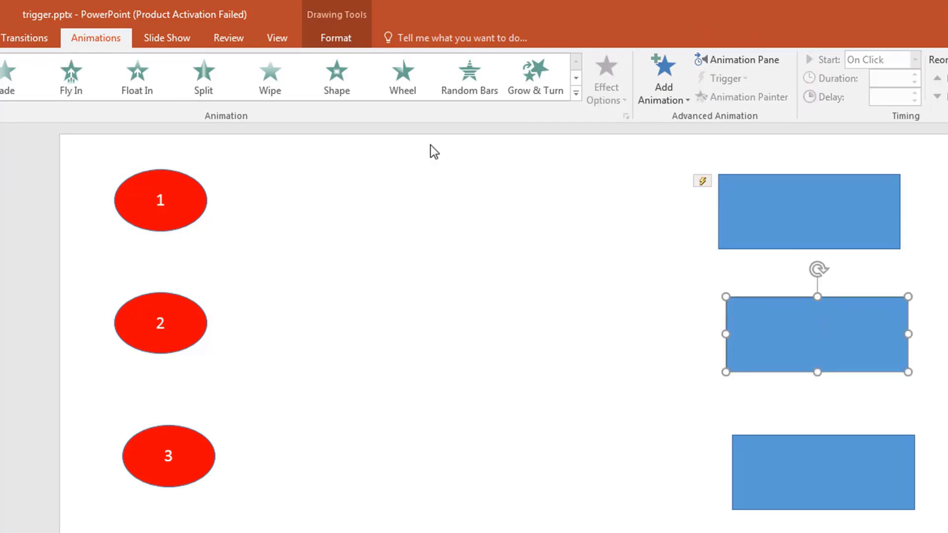
click(70, 82)
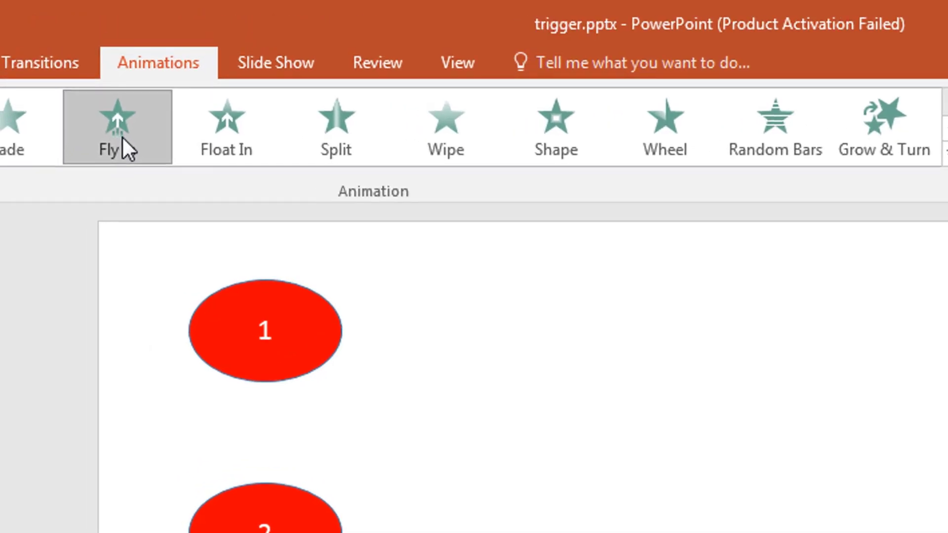
click(520, 173)
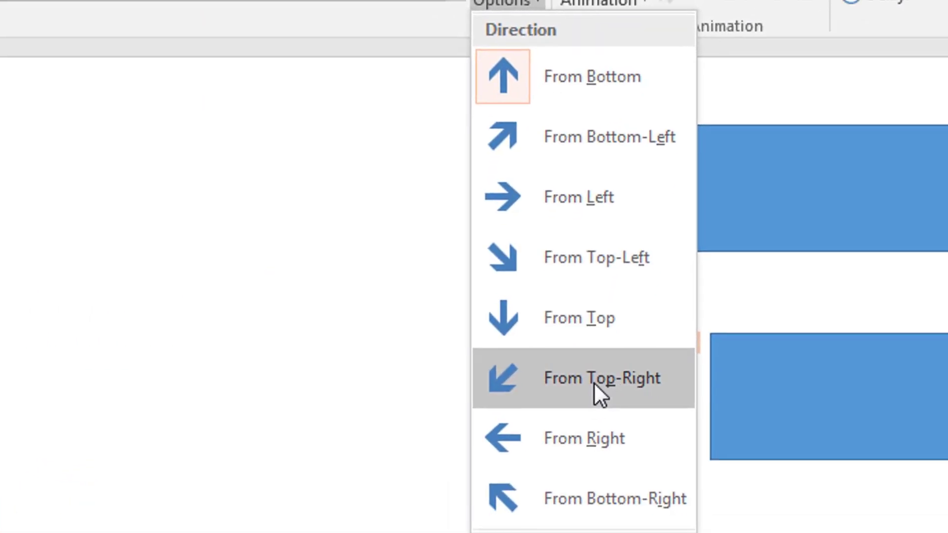
click(595, 438)
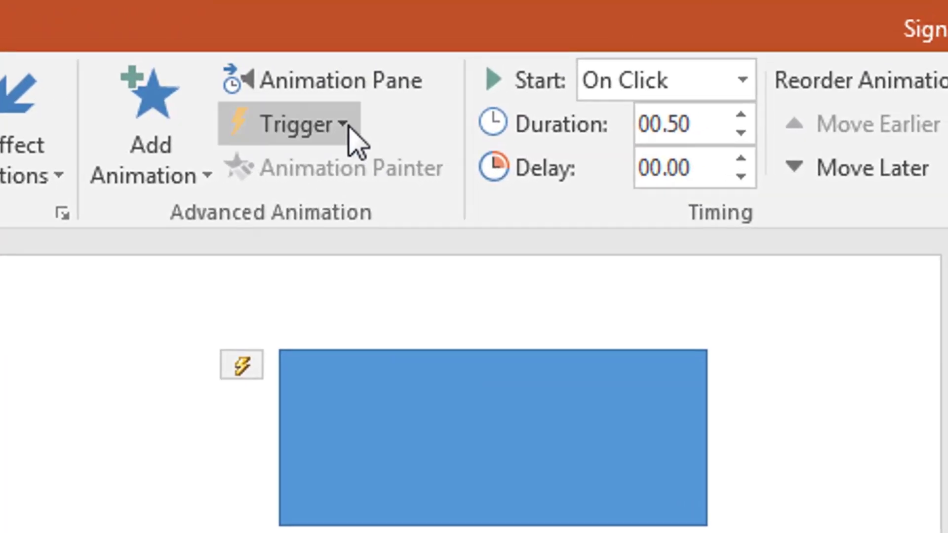
Step: Trigger the second rectangle's Fly In animation on click of Oval 39
click(600, 73)
mouse_move(375, 169)
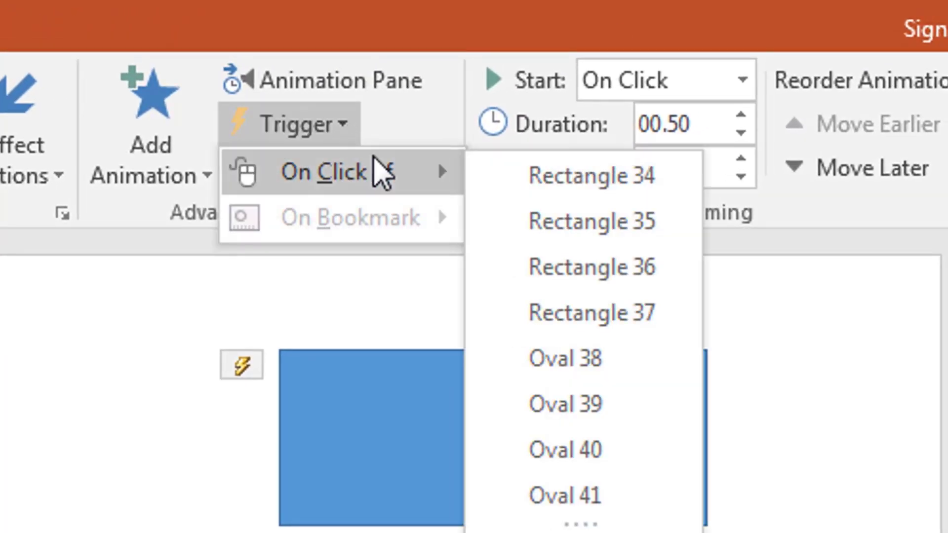
click(599, 402)
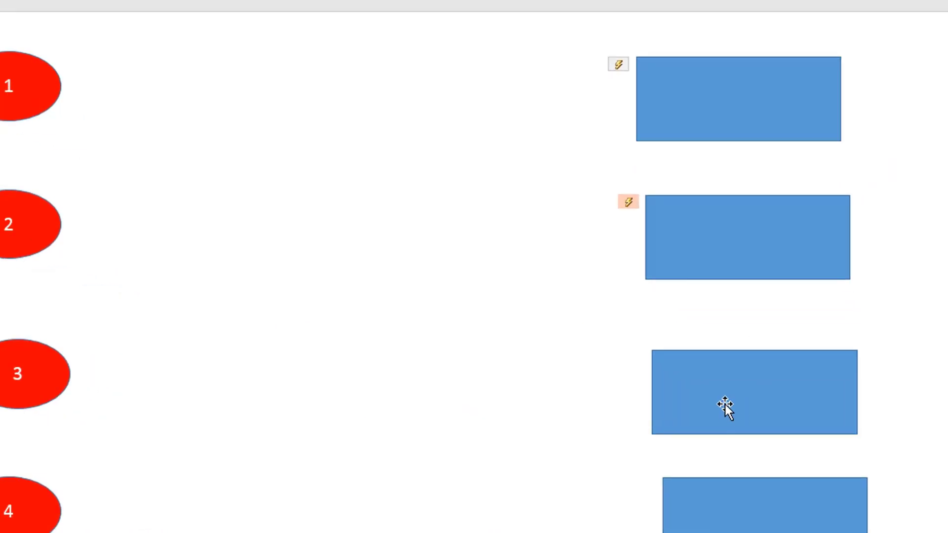
Step: Apply a Float In entrance to the third rectangle and trigger it on click of Oval 40
click(766, 422)
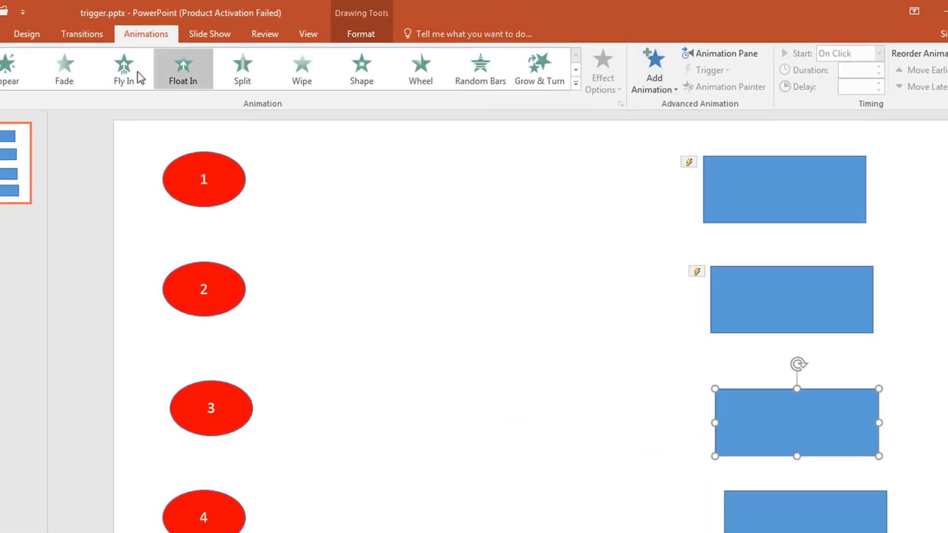
click(262, 84)
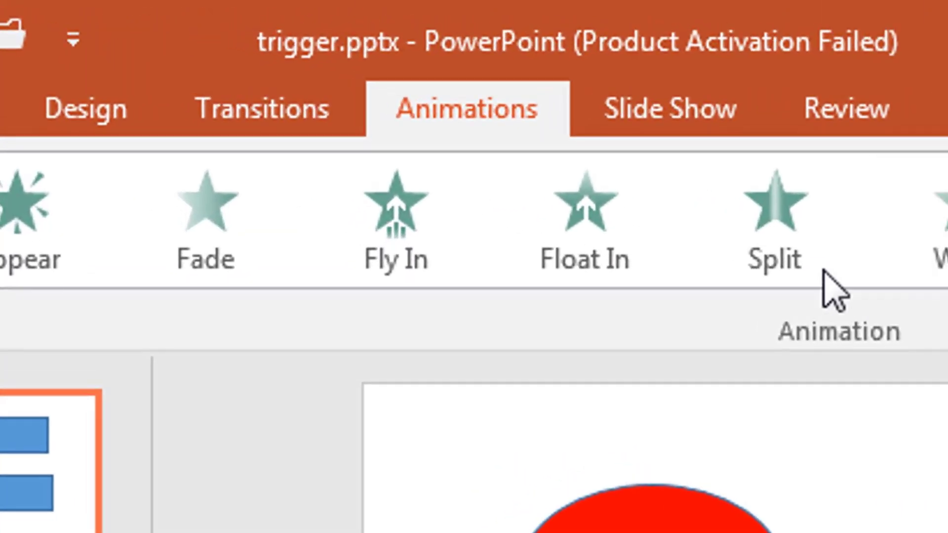
click(305, 110)
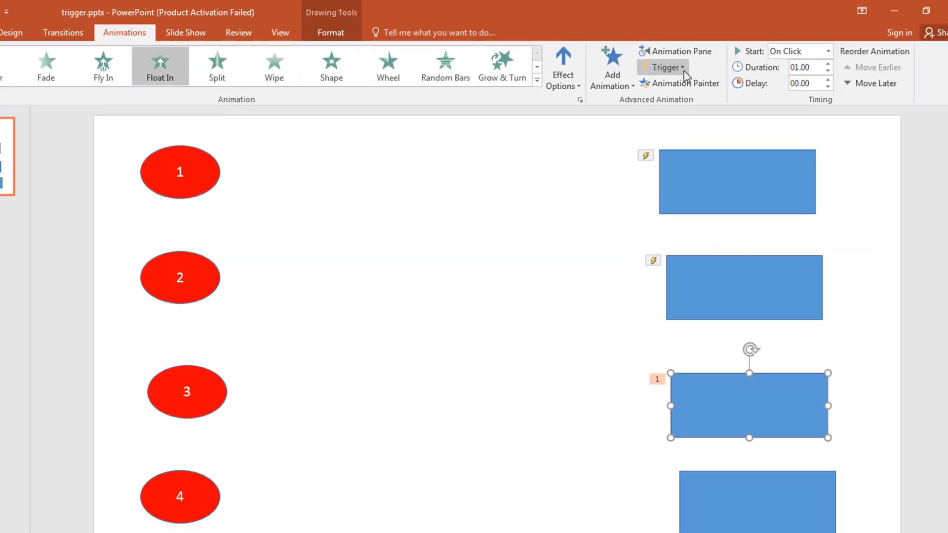
click(681, 128)
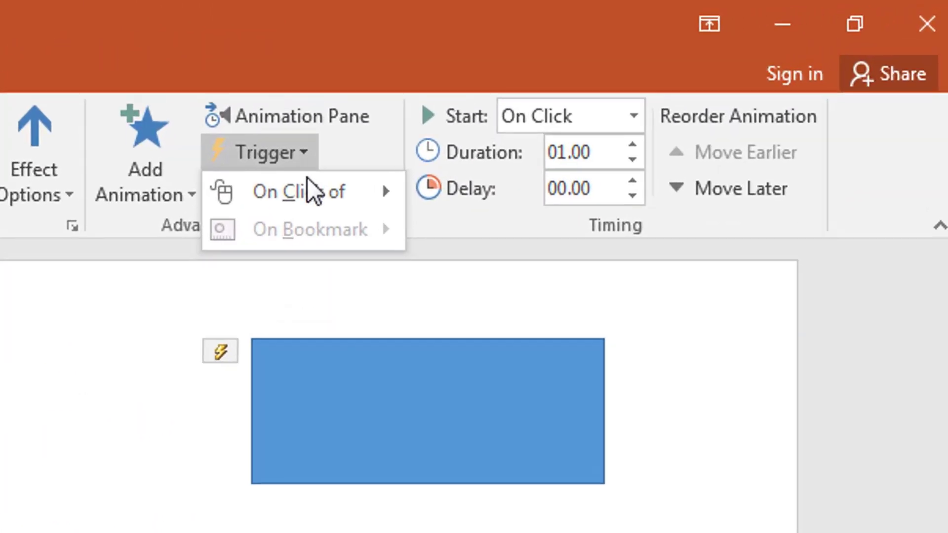
mouse_move(605, 103)
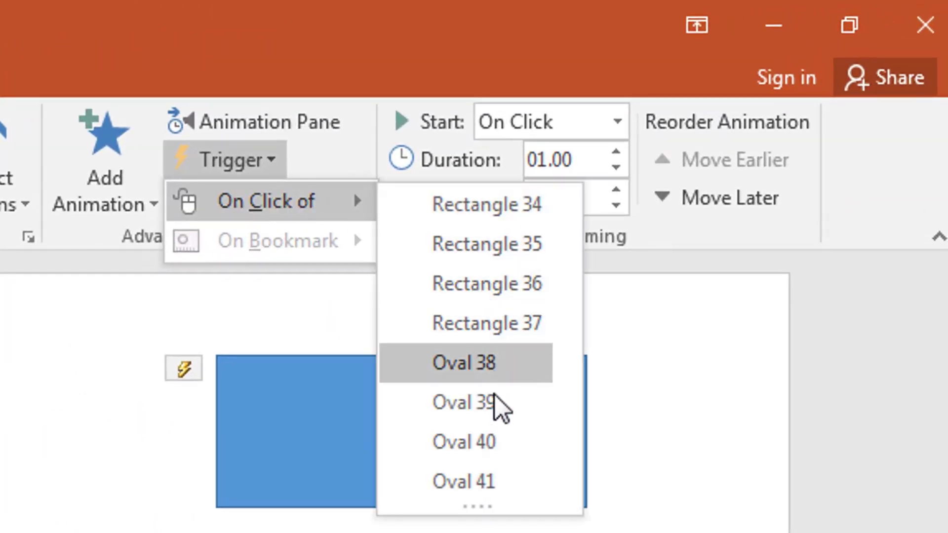
click(482, 440)
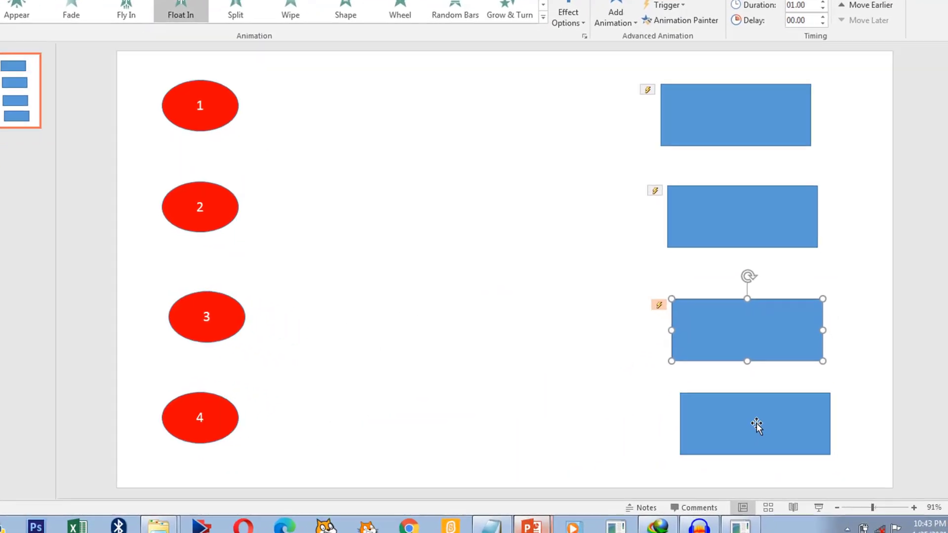
Step: Apply a Fly In entrance to the fourth rectangle and set its direction to From Right
click(771, 438)
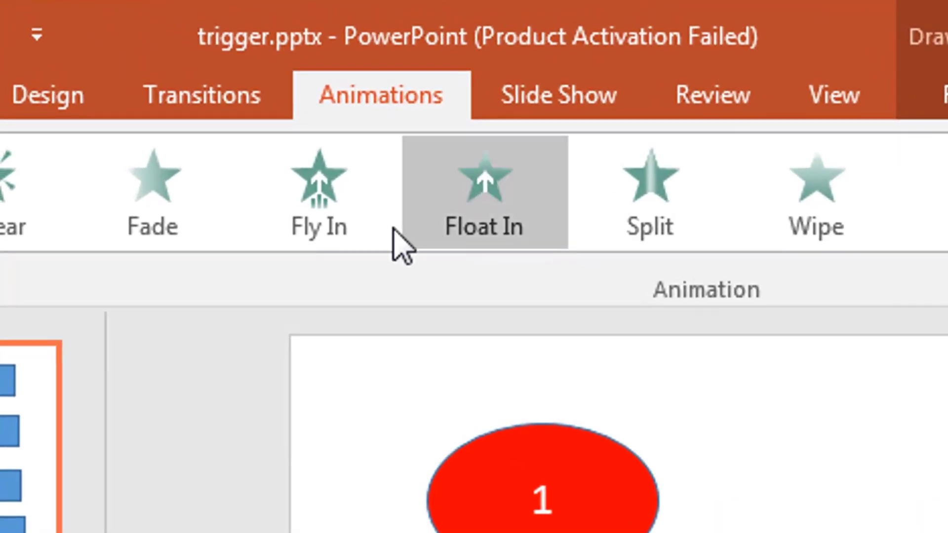
click(337, 223)
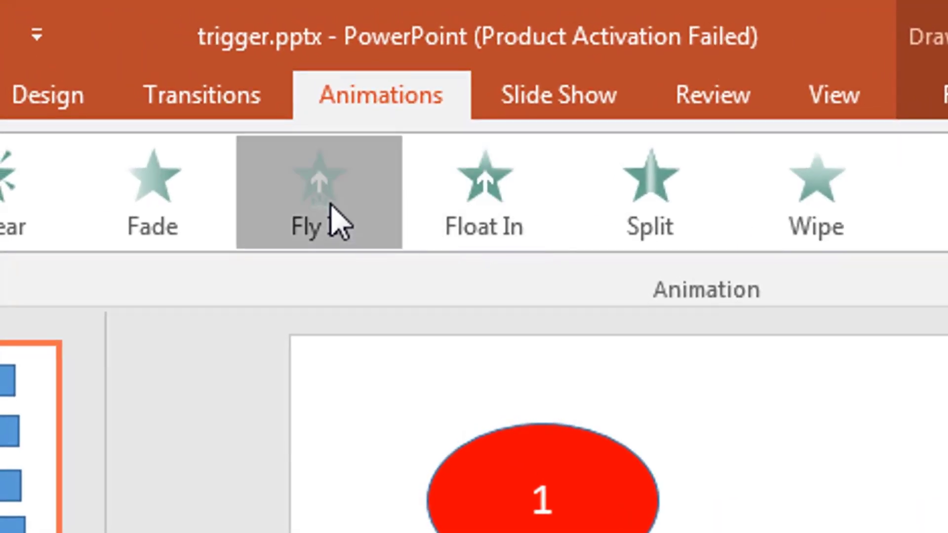
click(728, 273)
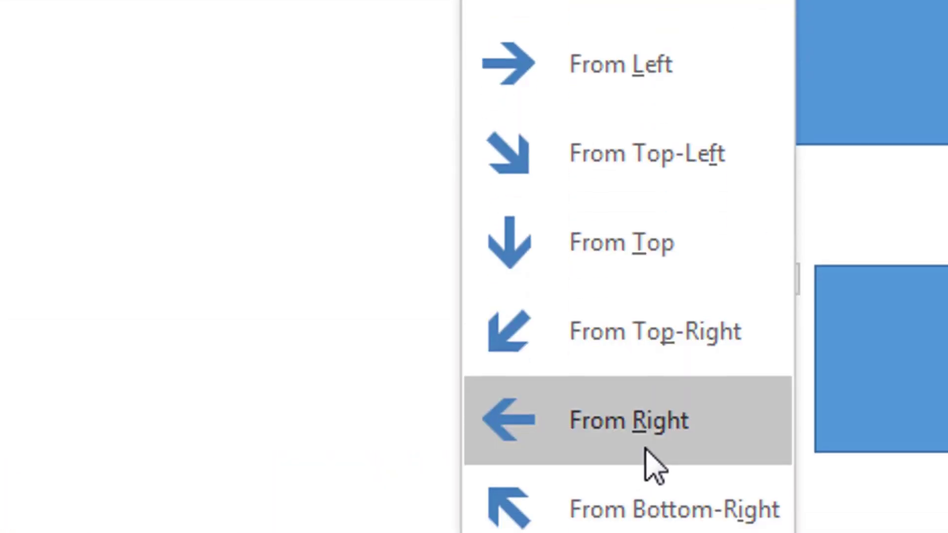
click(647, 390)
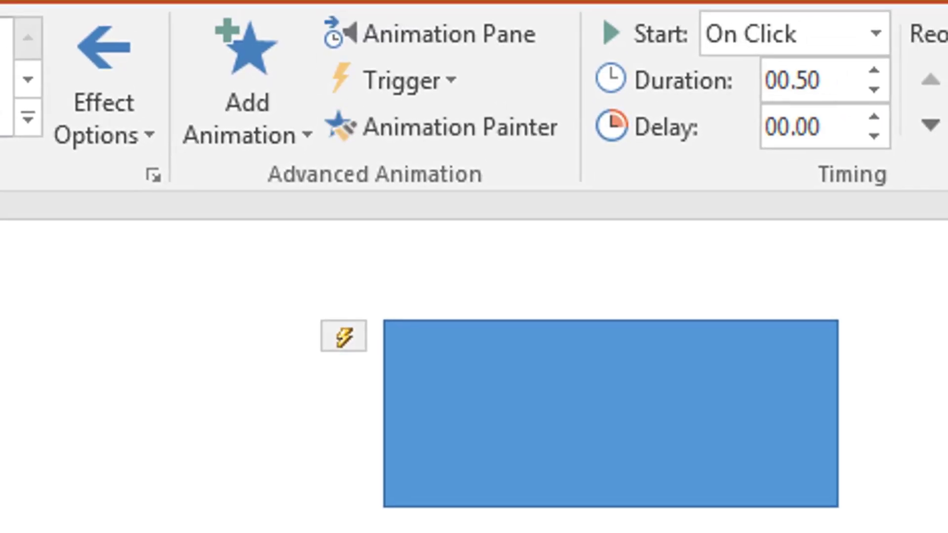
Step: Trigger the fourth rectangle's Fly In animation on click of Oval 41 and deselect the shape
click(454, 81)
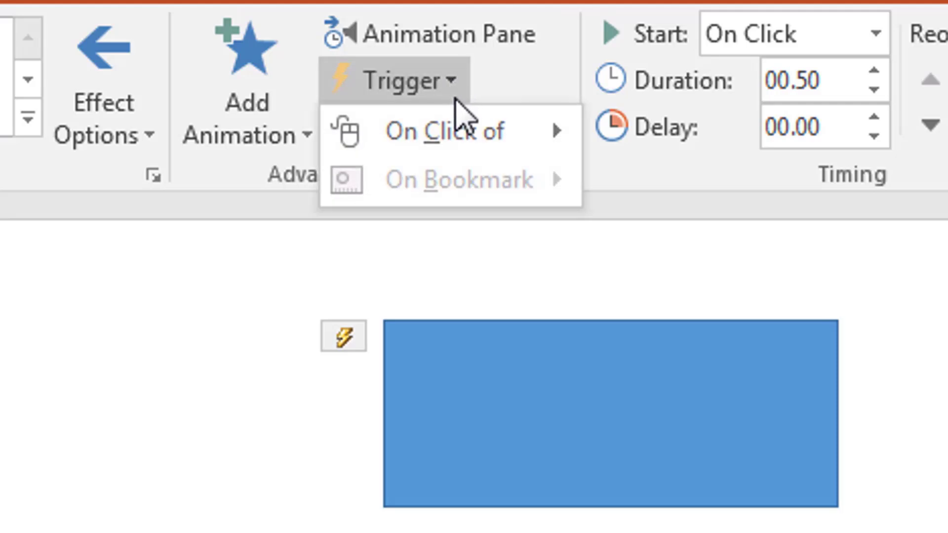
mouse_move(462, 153)
click(741, 447)
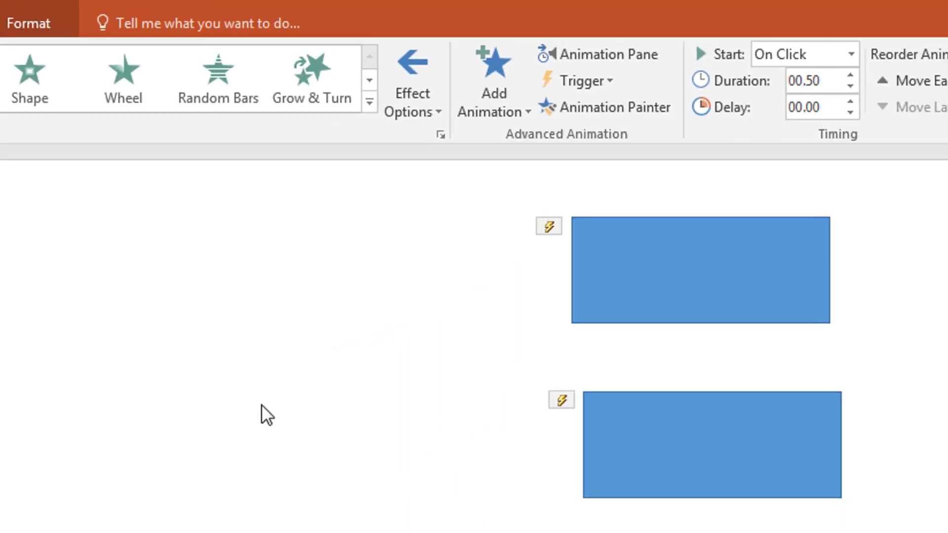
key(Escape)
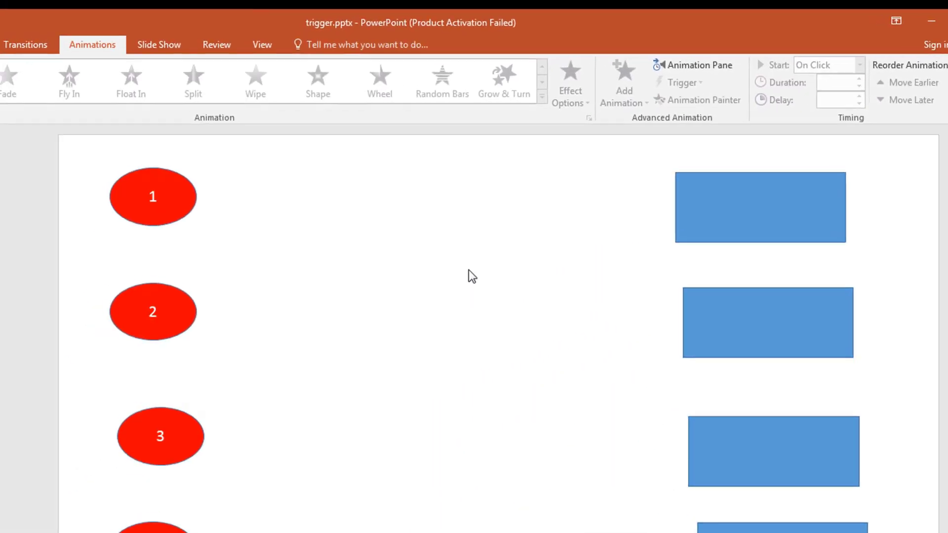
Step: Run the slide show from the beginning, test the triggers on red ovals 1, 4, 2 and 3, and exit the show
click(233, 68)
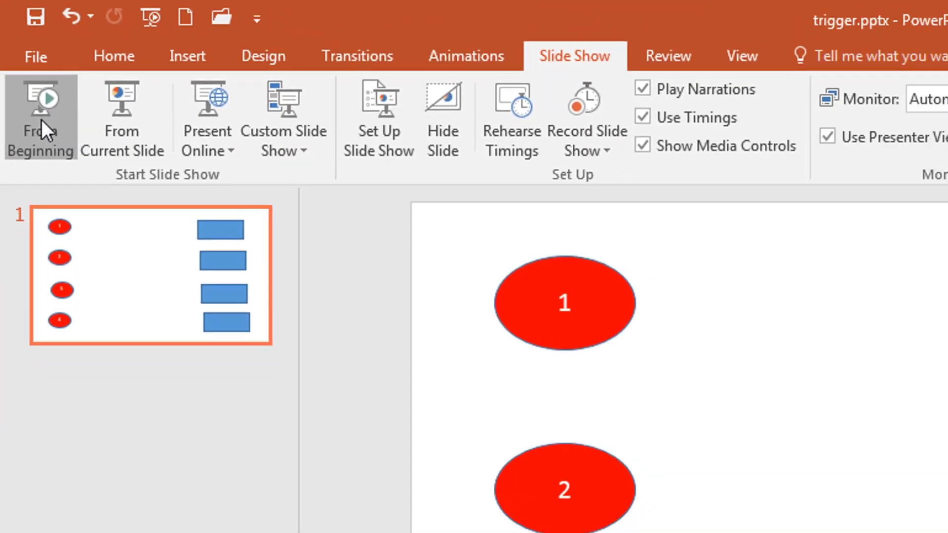
click(42, 120)
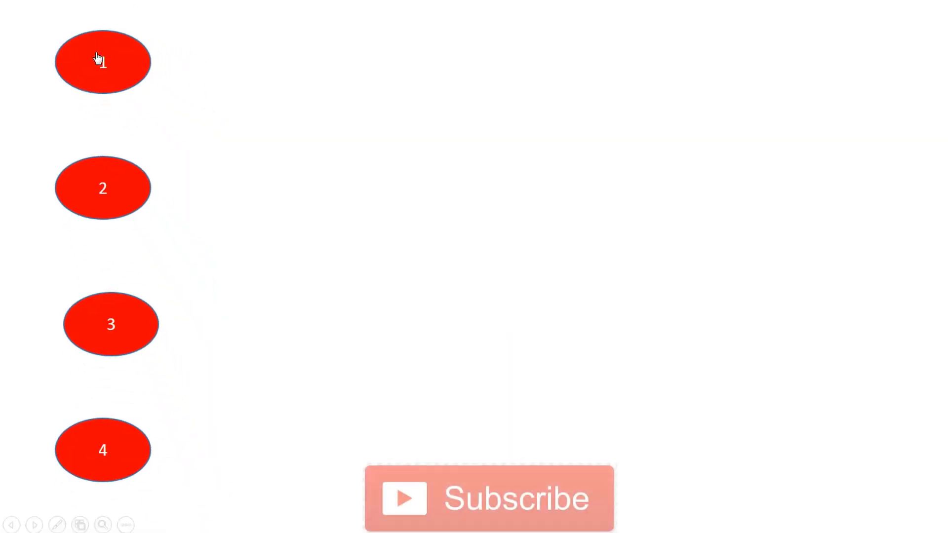
click(98, 59)
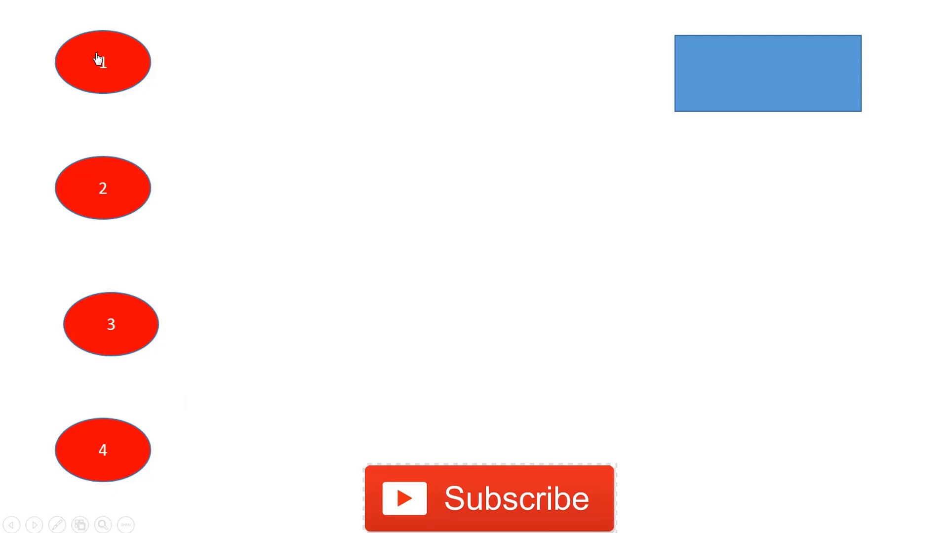
click(104, 447)
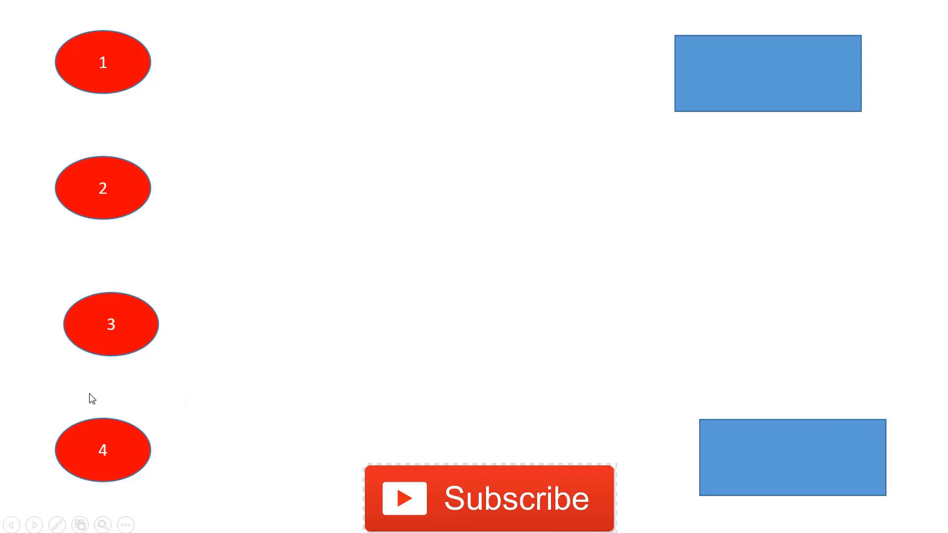
click(100, 205)
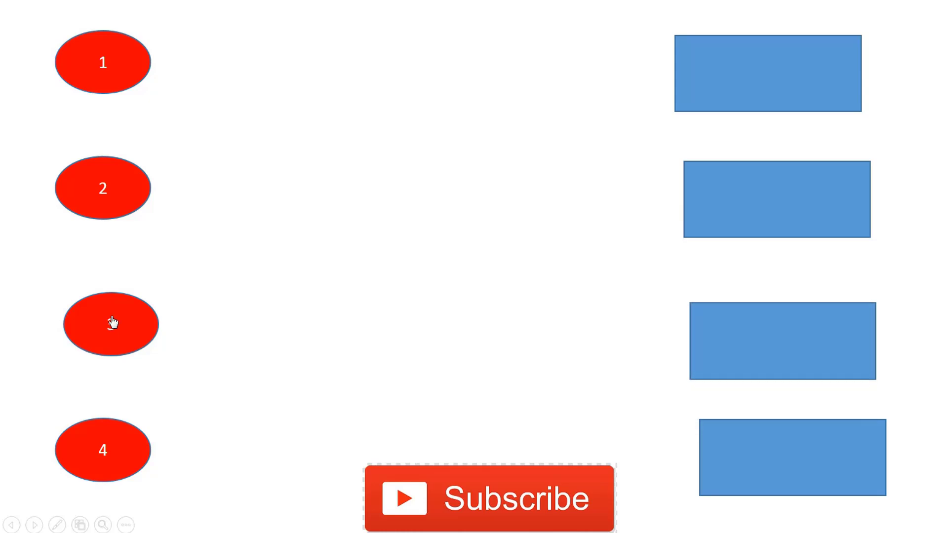
key(Escape)
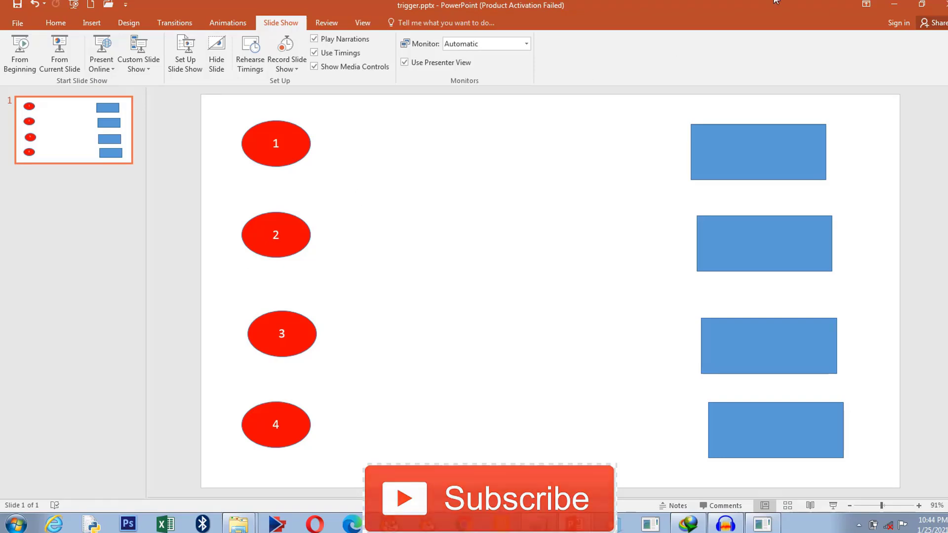
Step: Minimise the trigger presentation to return to Introducing Techmorrow.pptx and go to slide 3, Our Products
click(896, 5)
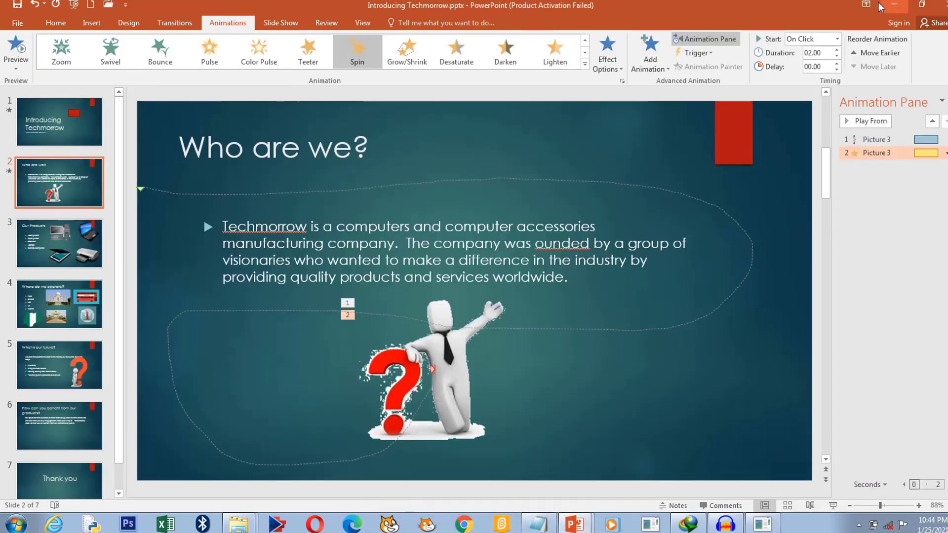
click(366, 146)
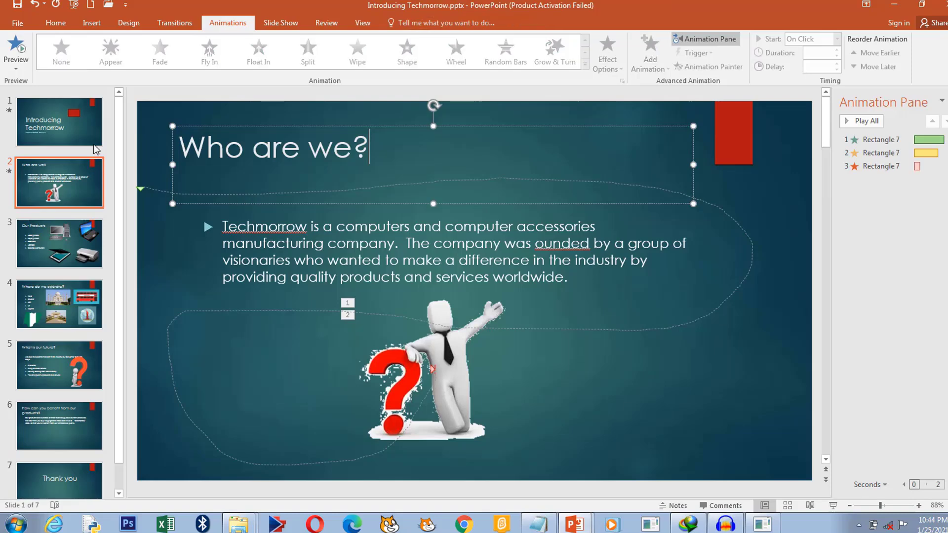
scroll(215, 233, up, 1)
scroll(215, 232, down, 2)
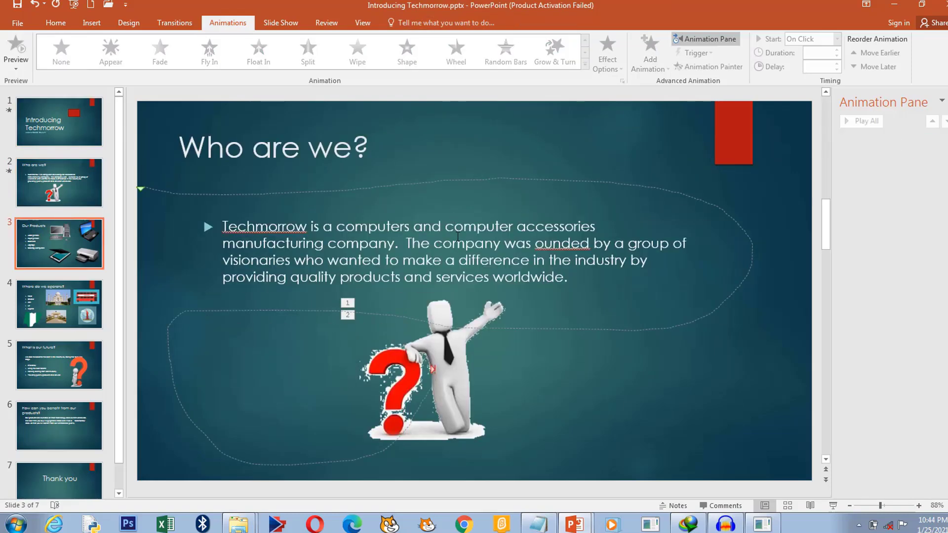
Step: Delete the red animated rectangle above the title on slide 1
scroll(459, 237, down, 1)
scroll(445, 239, up, 3)
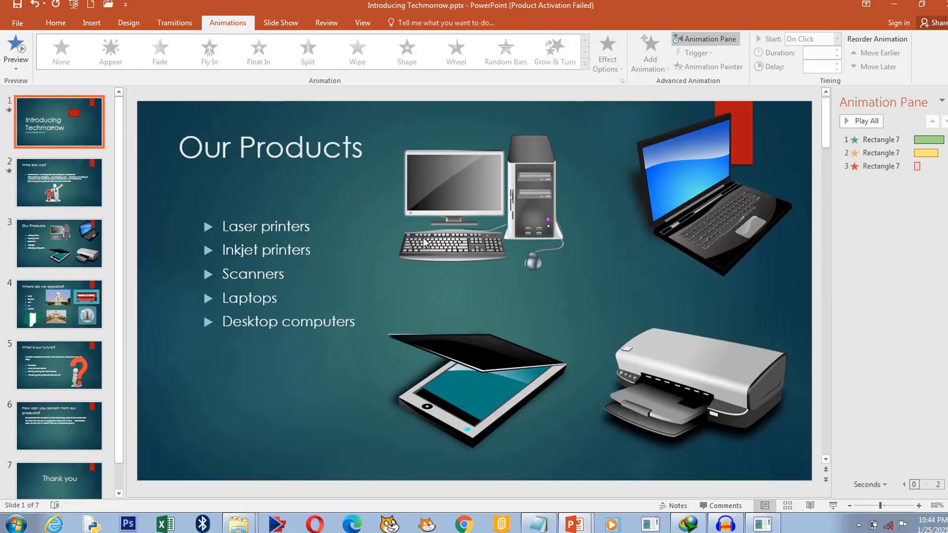
click(582, 218)
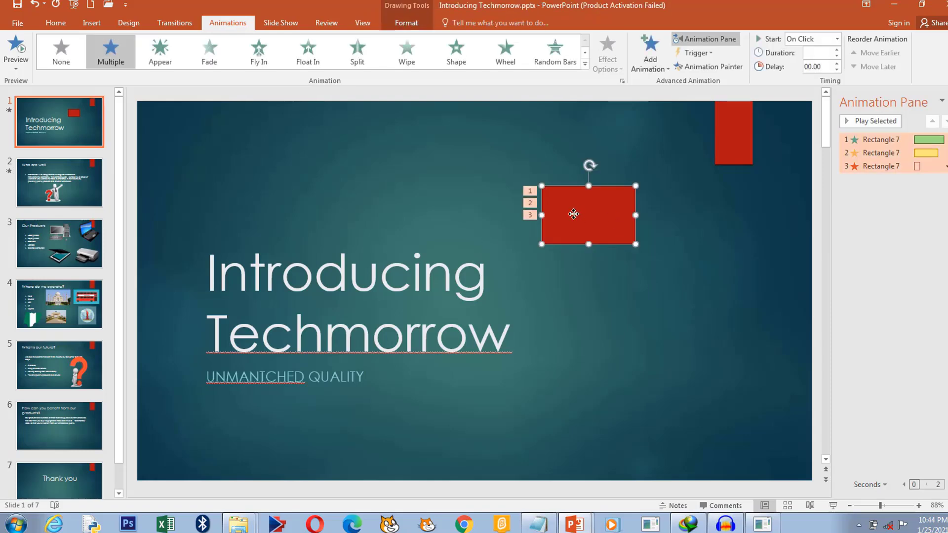
key(Delete)
Step: Remove both existing animations from the question-mark figure picture on slide 2
click(59, 179)
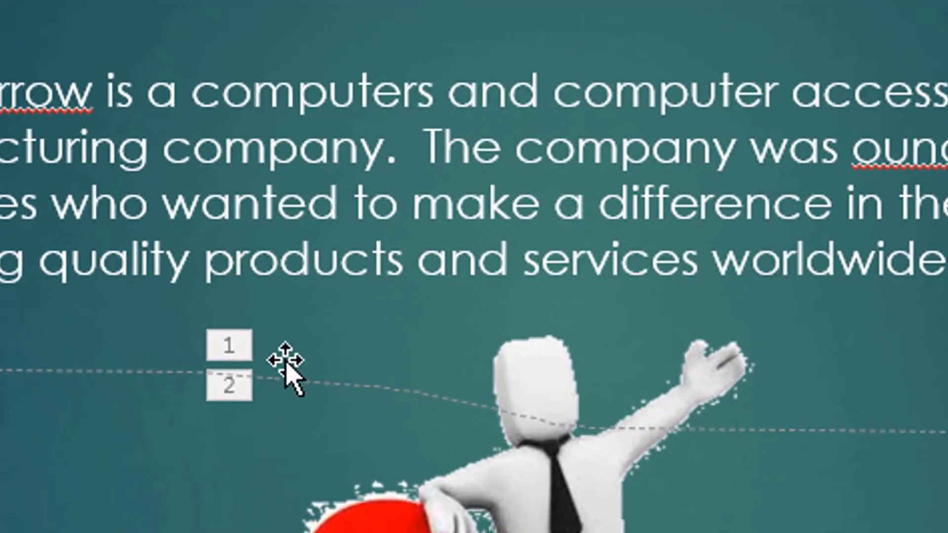
key(Delete)
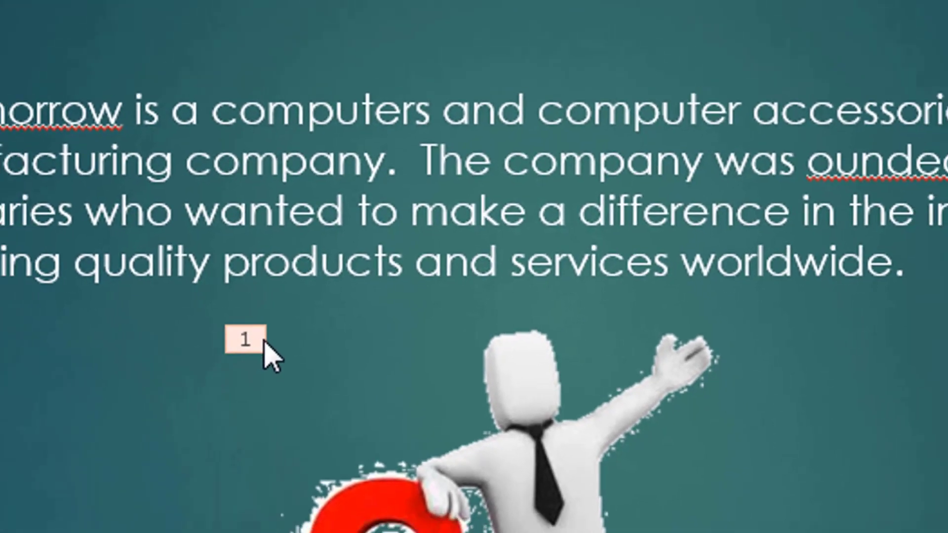
key(Delete)
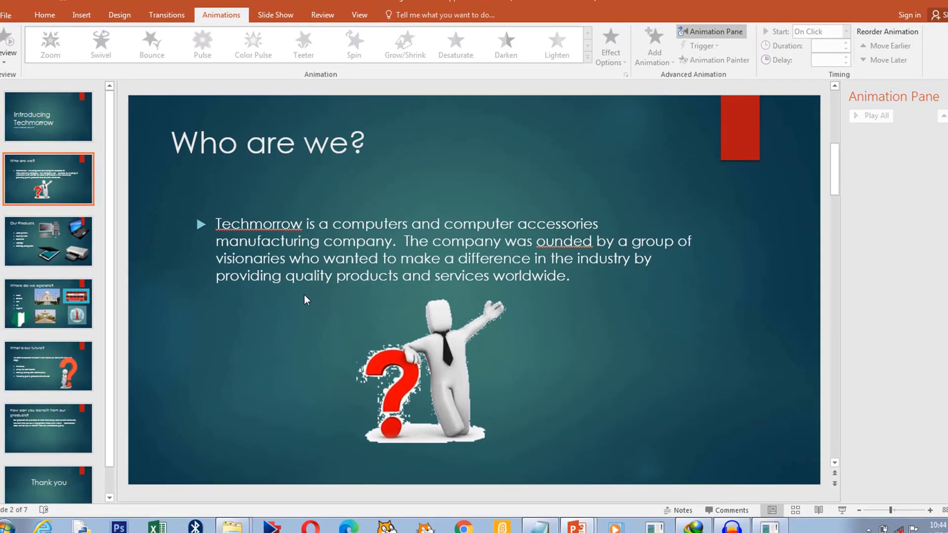
Step: Apply the Bounce entrance animation to the Introducing Techmorrow title on slide 1 and preview it
click(55, 107)
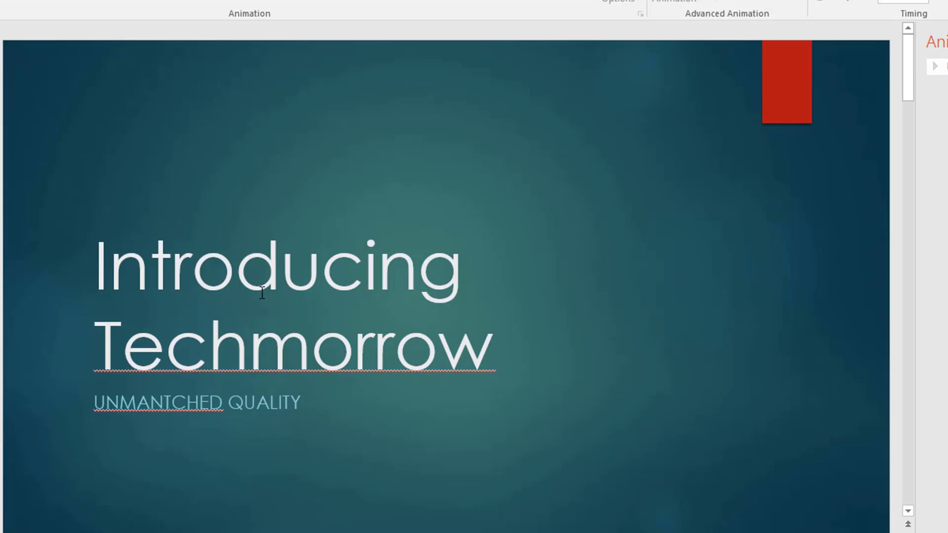
click(285, 283)
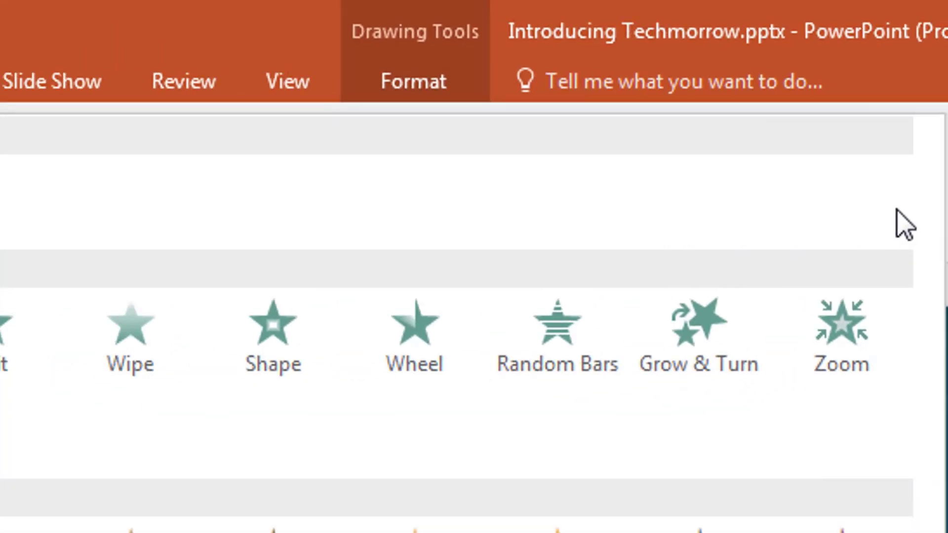
click(628, 215)
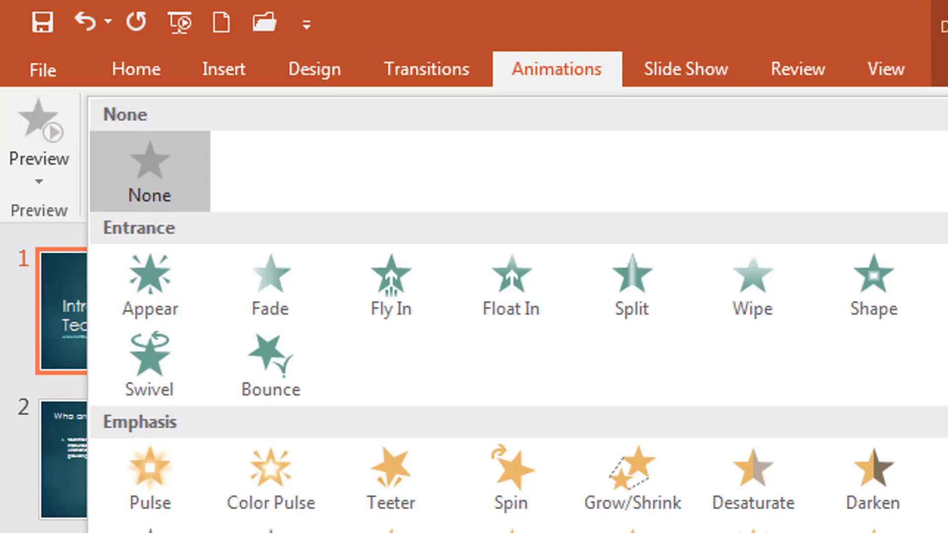
click(280, 354)
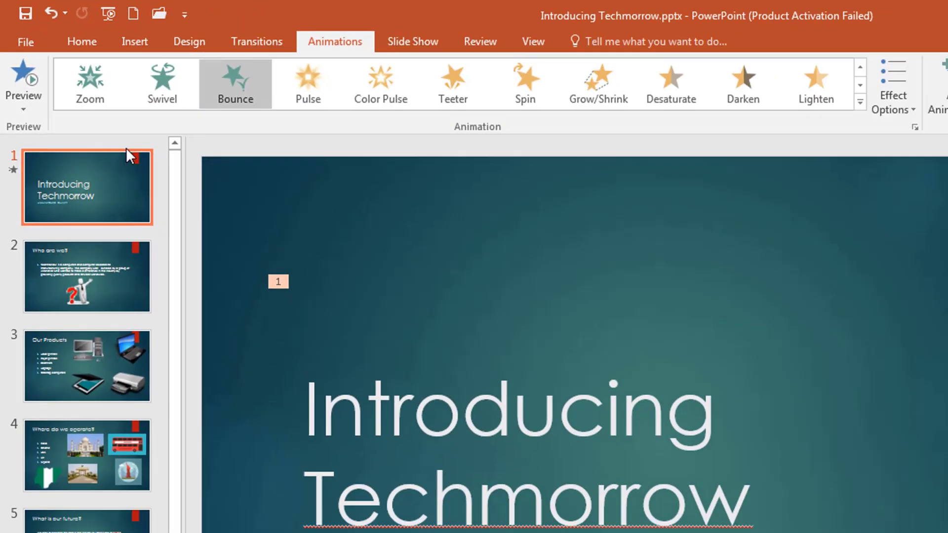
click(31, 83)
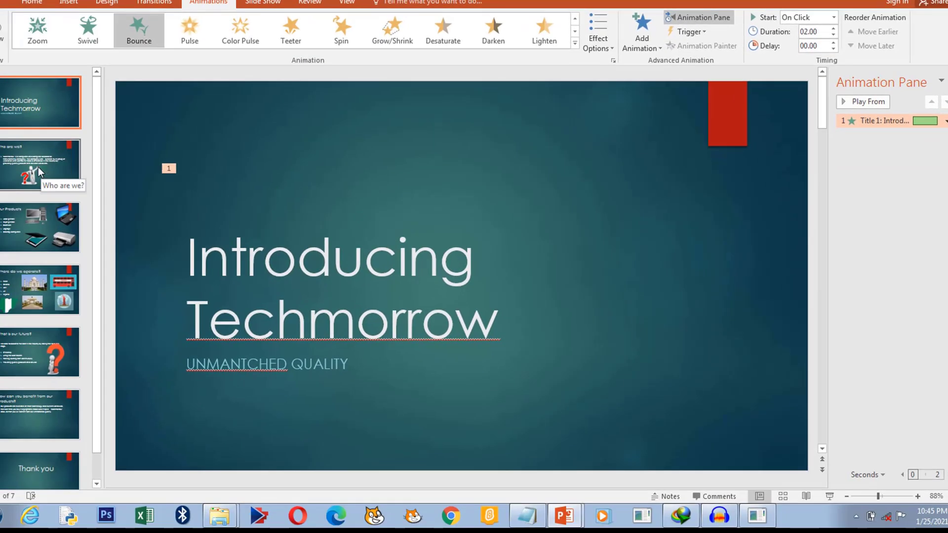
Step: Give the figure picture on slide 2 a Custom Path animation, drawn from the slide's left edge, looping around the text and ending at the picture
click(37, 167)
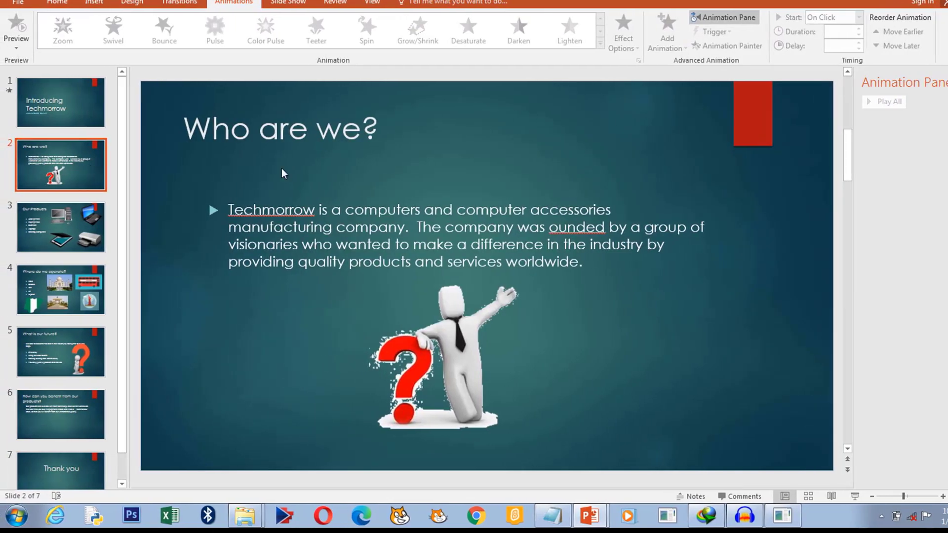
click(341, 129)
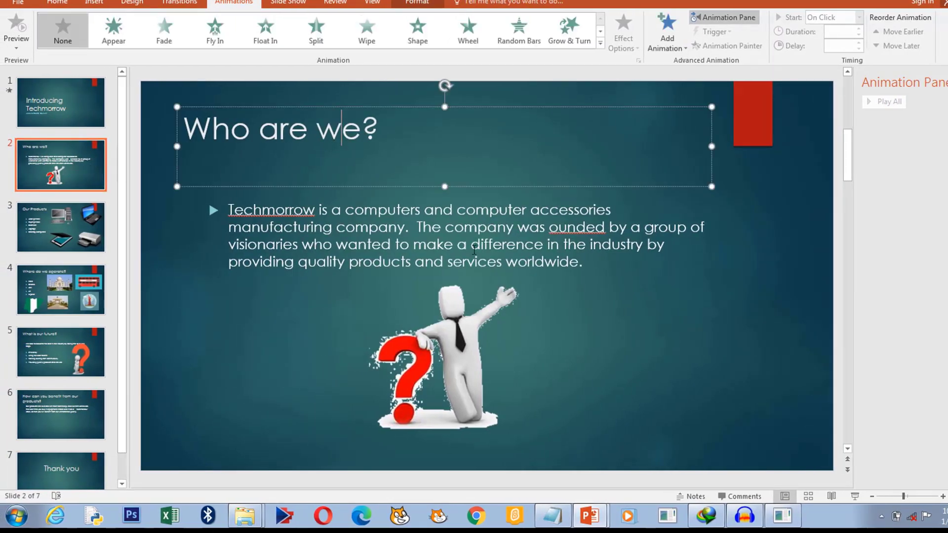
click(454, 355)
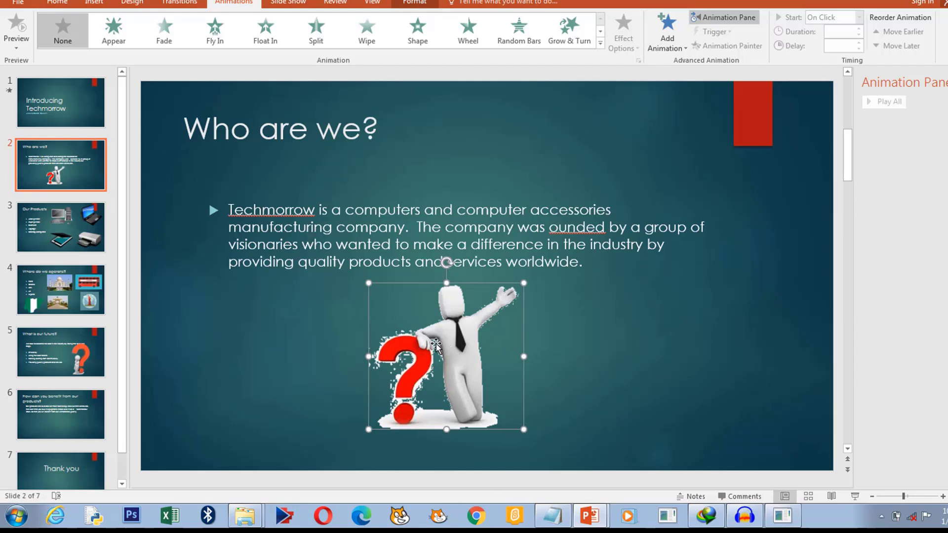
double_click(448, 339)
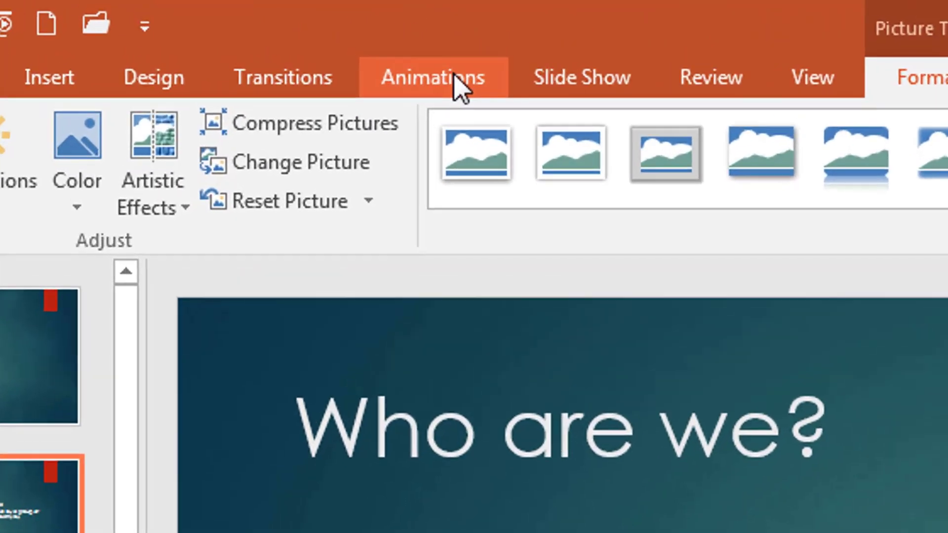
click(242, 4)
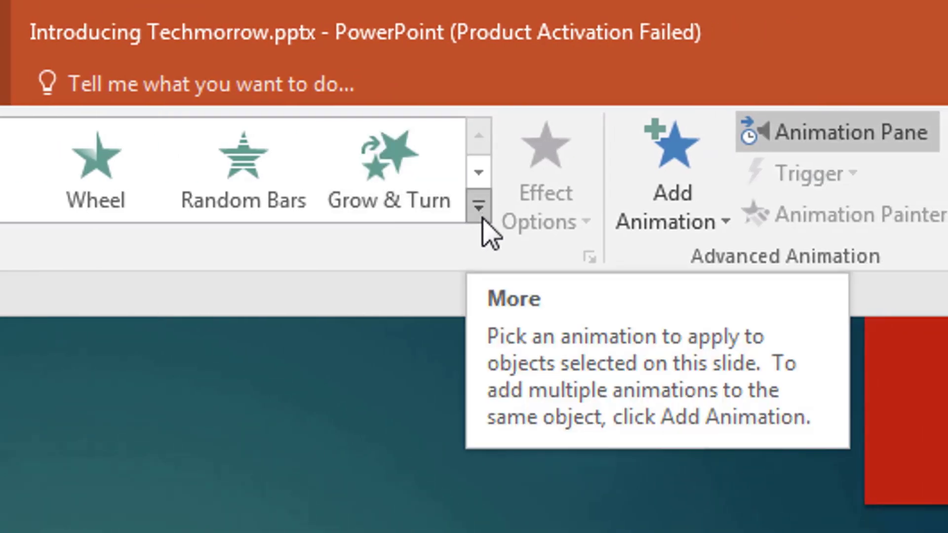
click(478, 206)
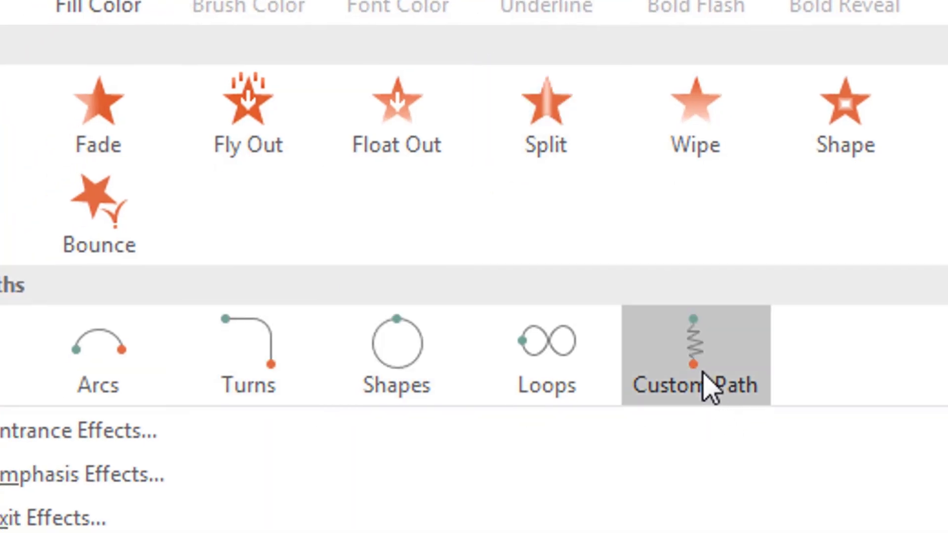
click(622, 435)
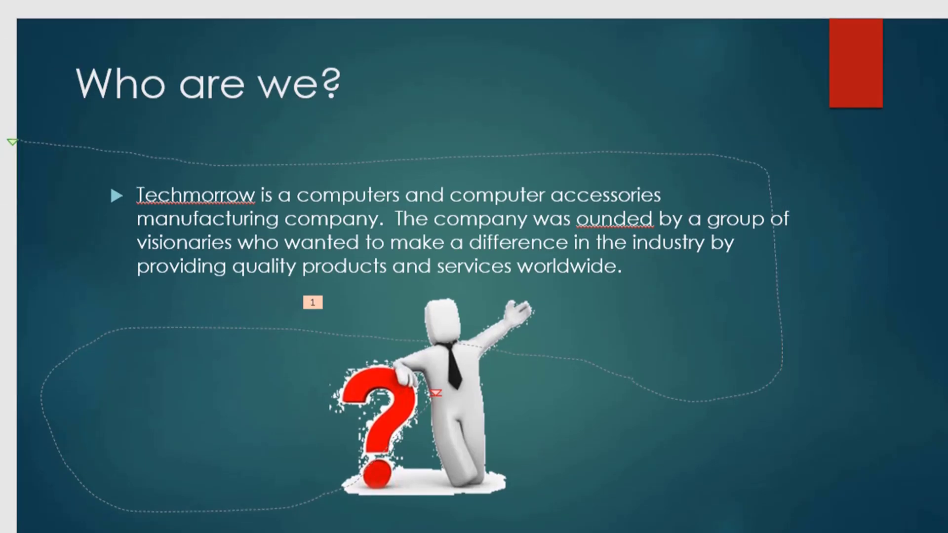
Step: Go to slide 3, Our Products, and select the desktop computer and laptop pictures together
click(10, 236)
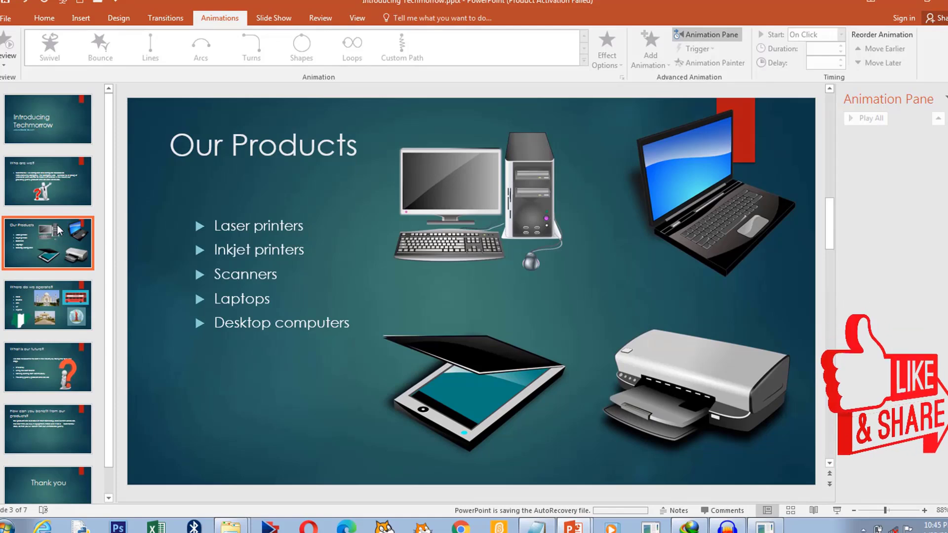
click(438, 188)
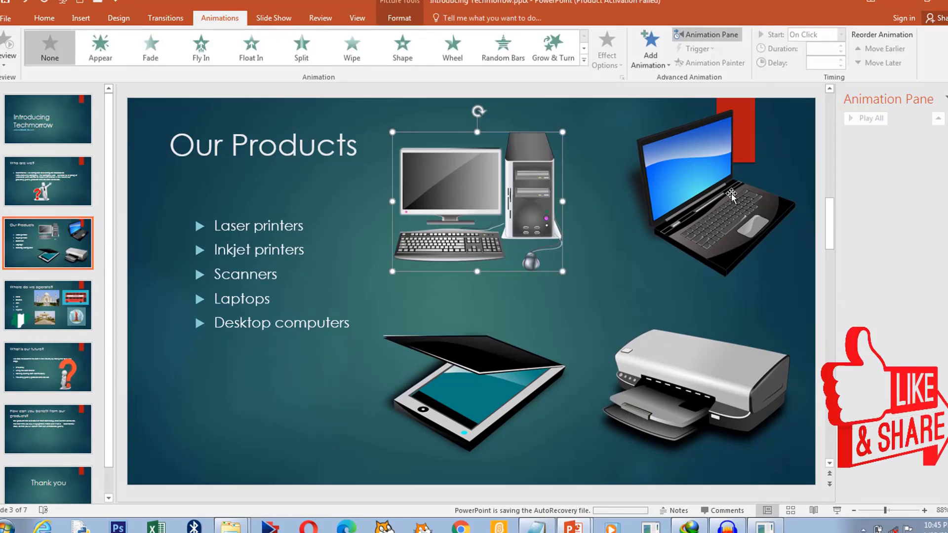
click(627, 193)
click(482, 366)
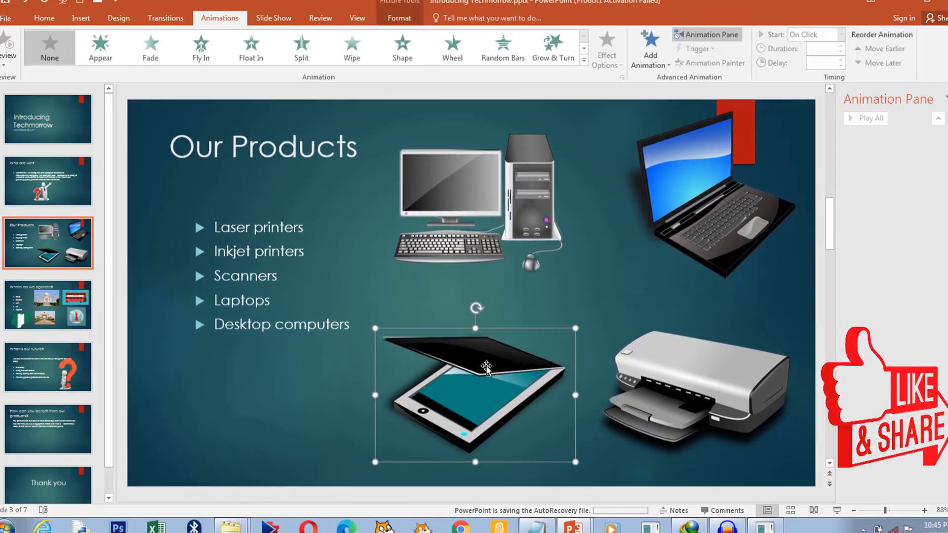
click(665, 361)
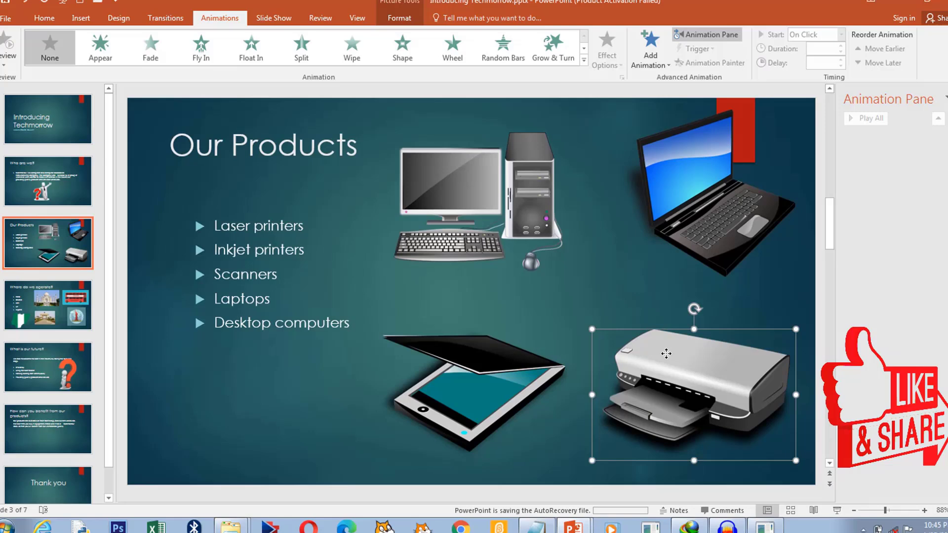
click(439, 202)
shift+click(727, 189)
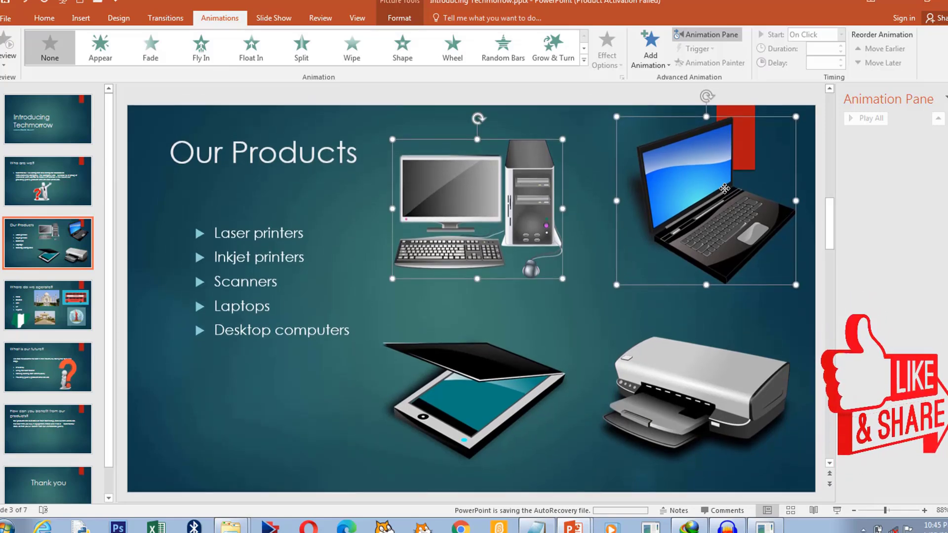